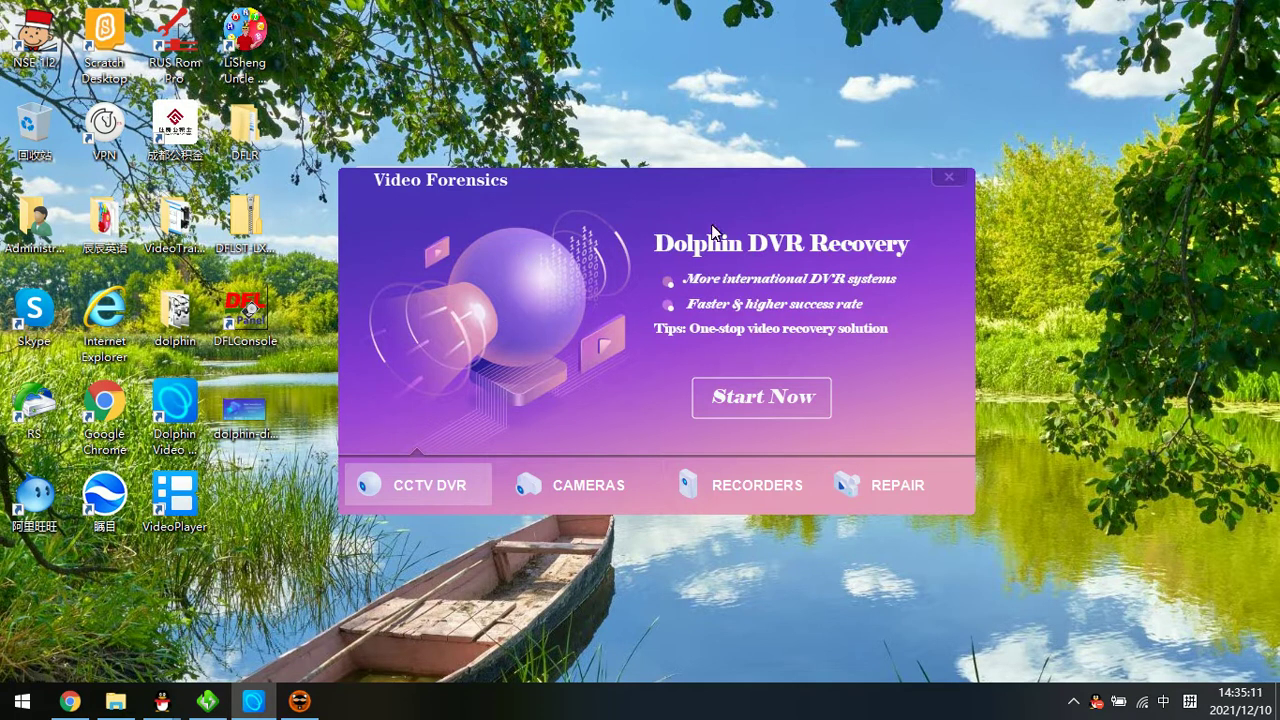
- Start the Video Recorders Recovery module from the Video Forensics launcher
left_click_drag(660, 188, 619, 181)
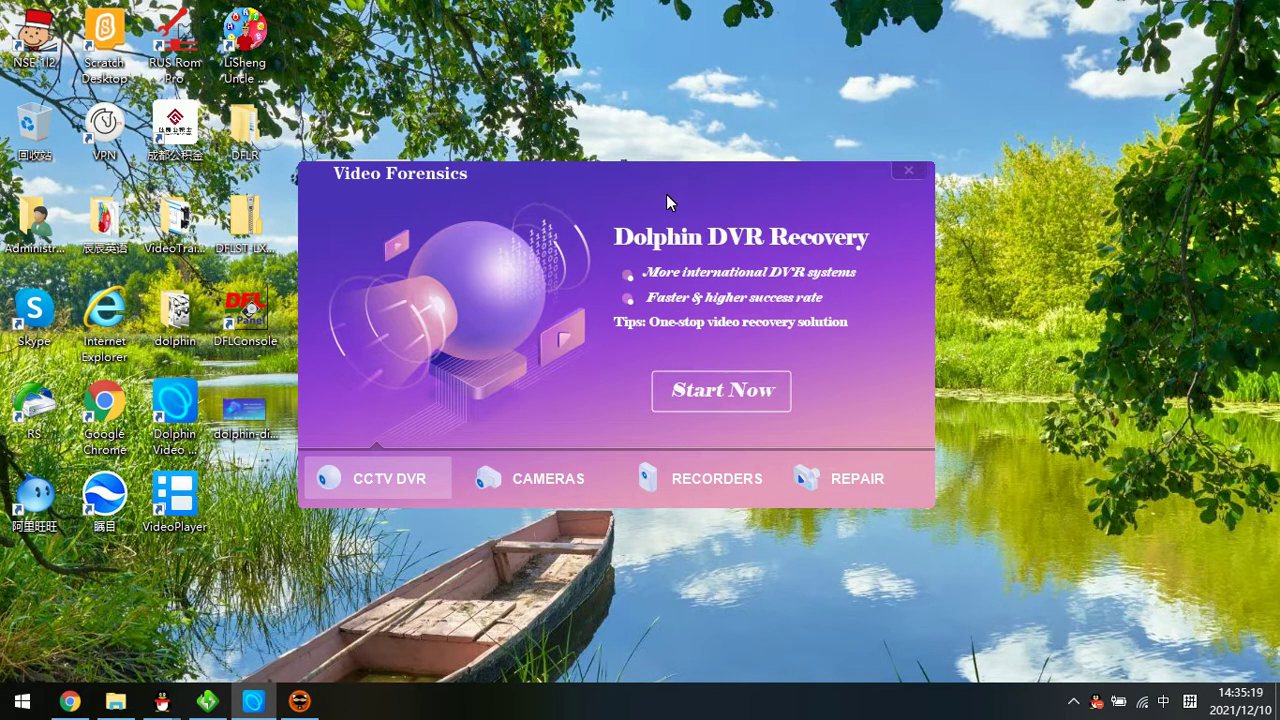
left_click(716, 481)
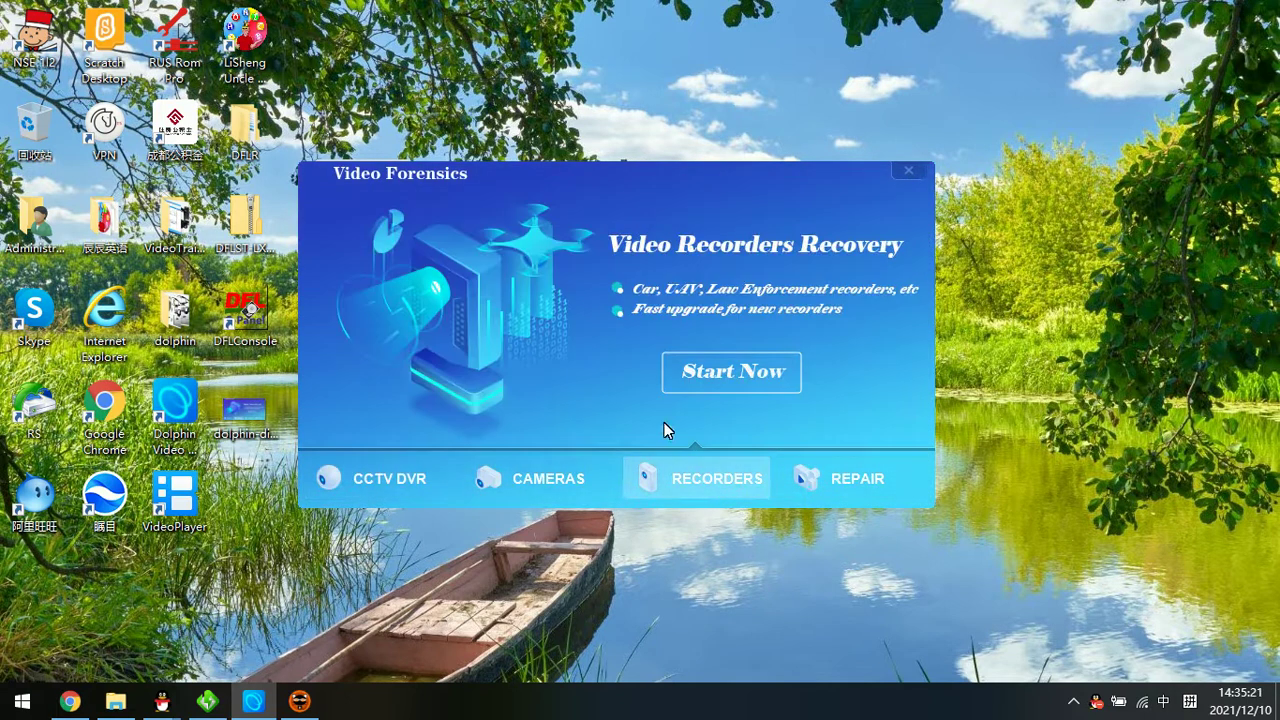
left_click(739, 367)
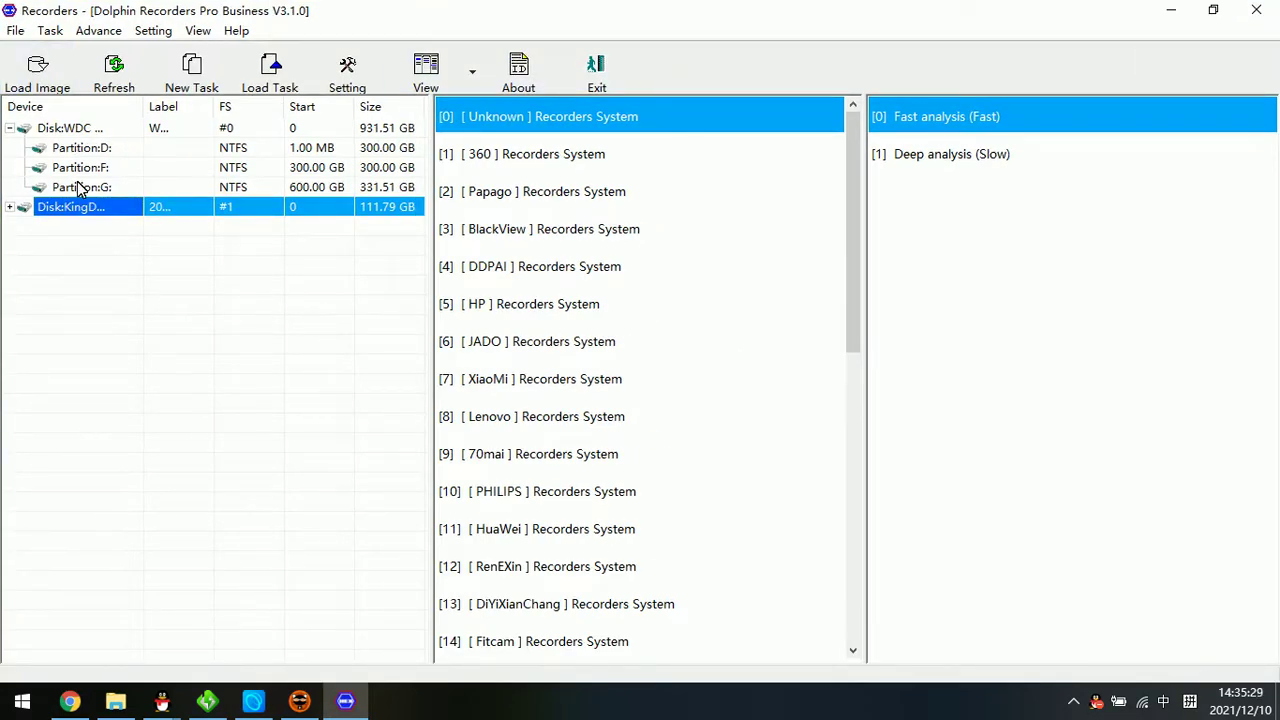
- Load the disk image Car-driving-recorder.img from the CarDVR folder
left_click(40, 90)
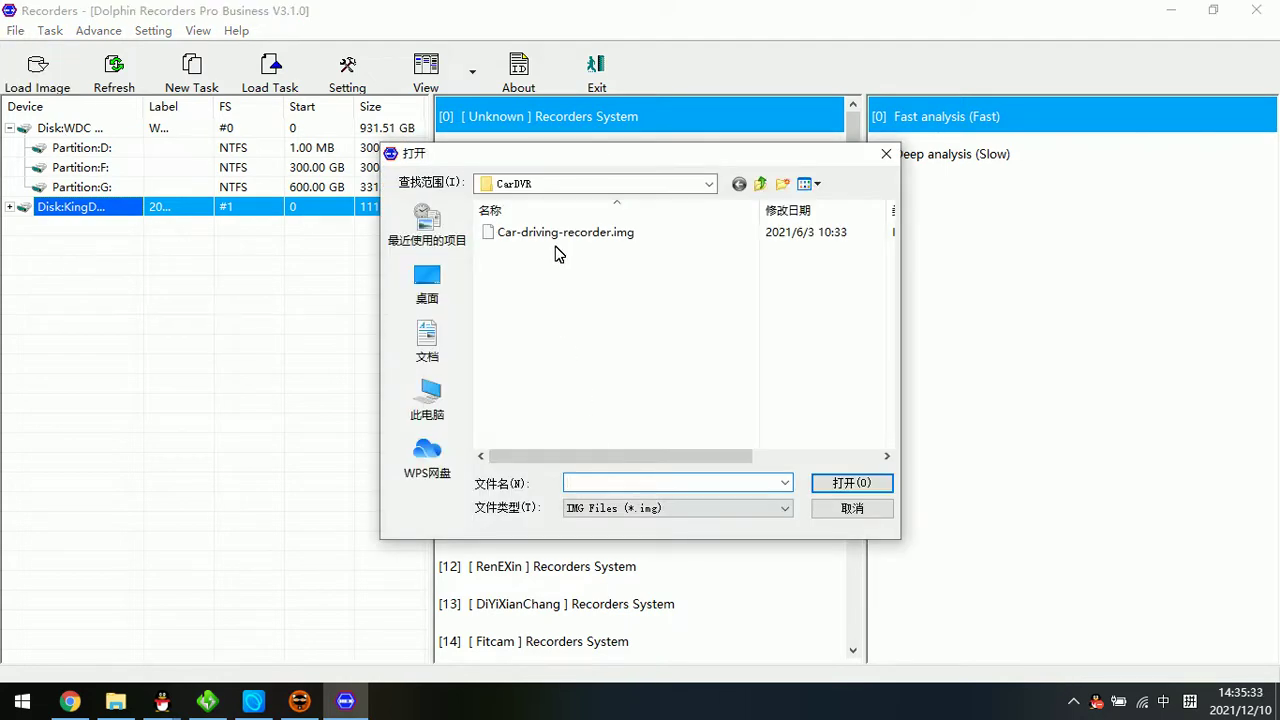
left_click_drag(596, 160, 615, 202)
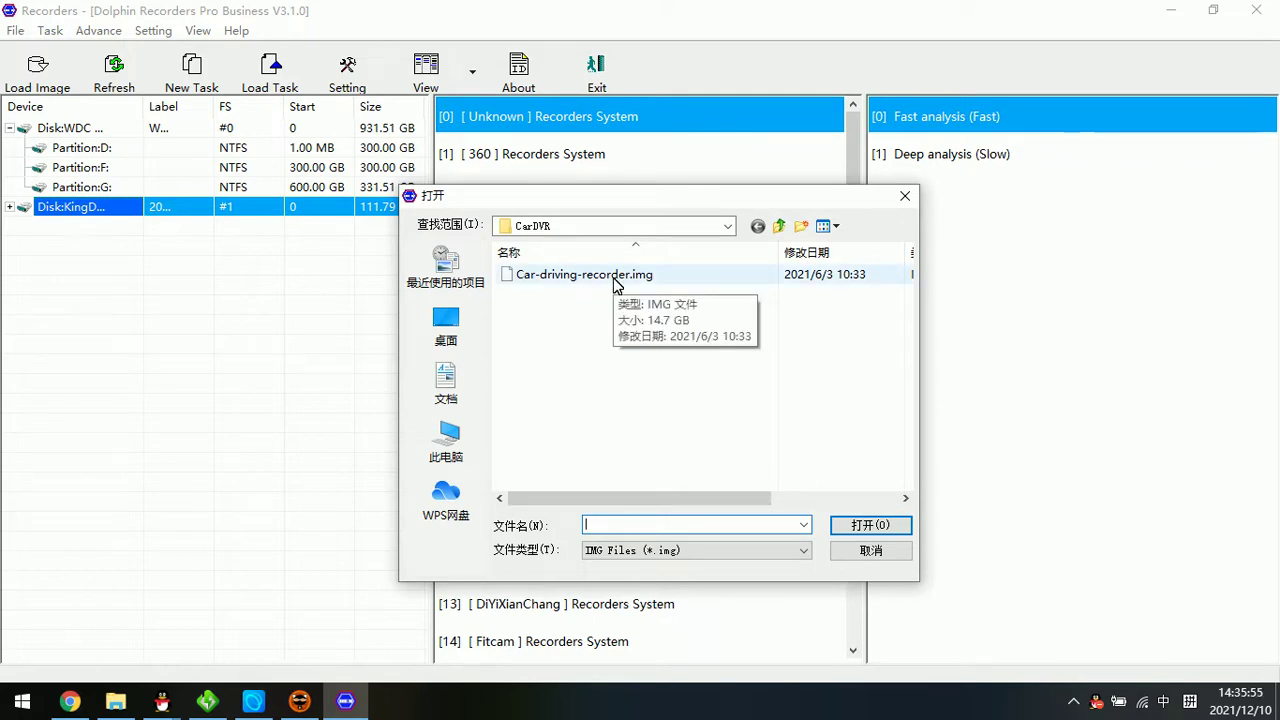
double_click(614, 276)
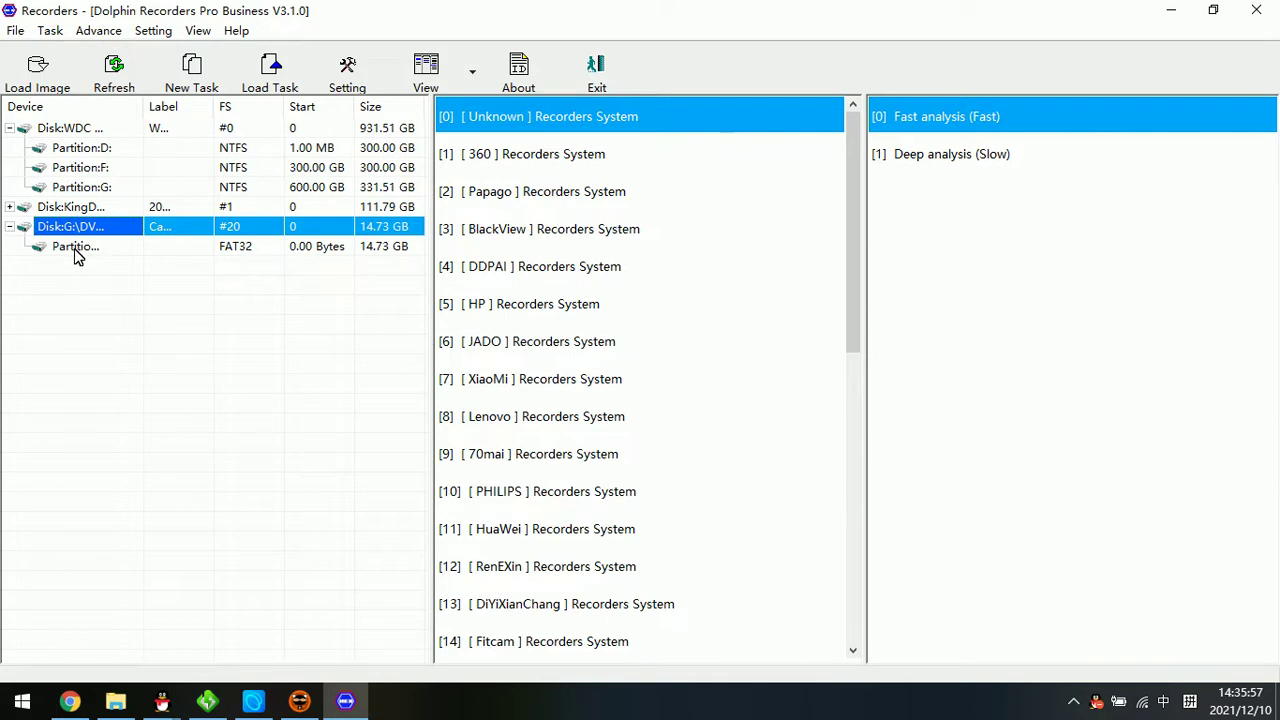
- Select the FAT32 partition of the loaded car driving recorder image
left_click(86, 247)
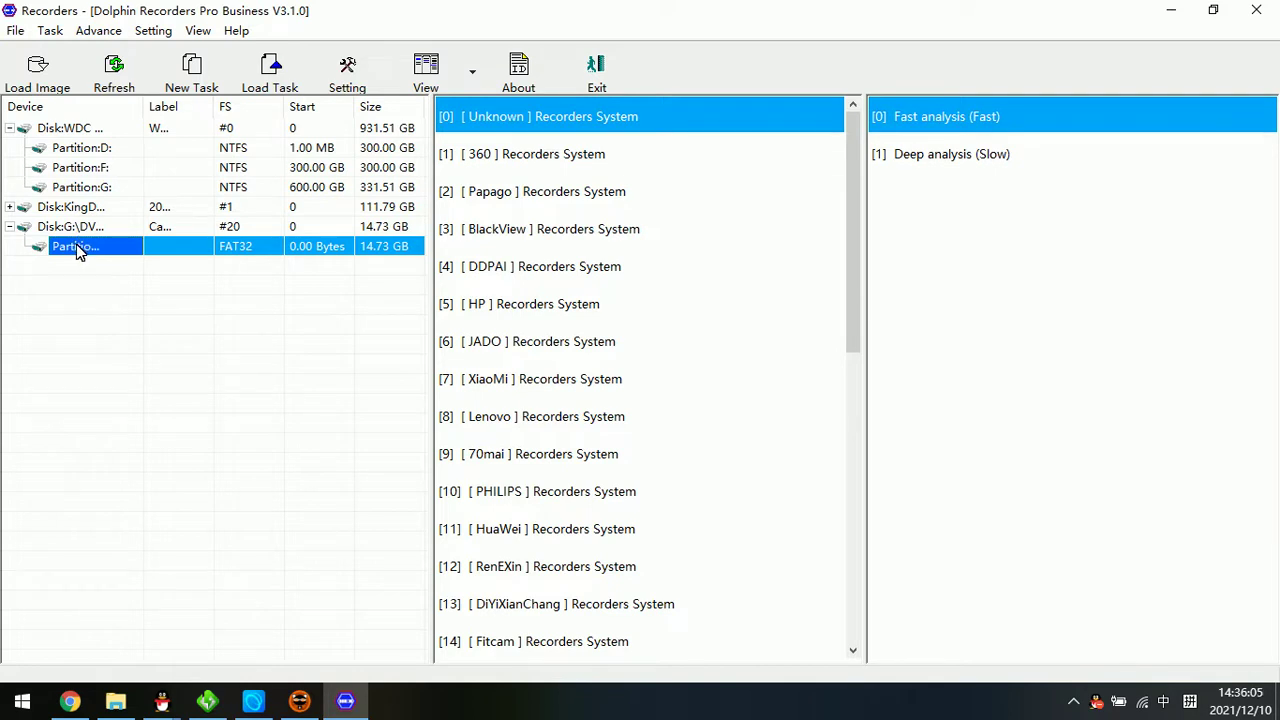
left_click(100, 230)
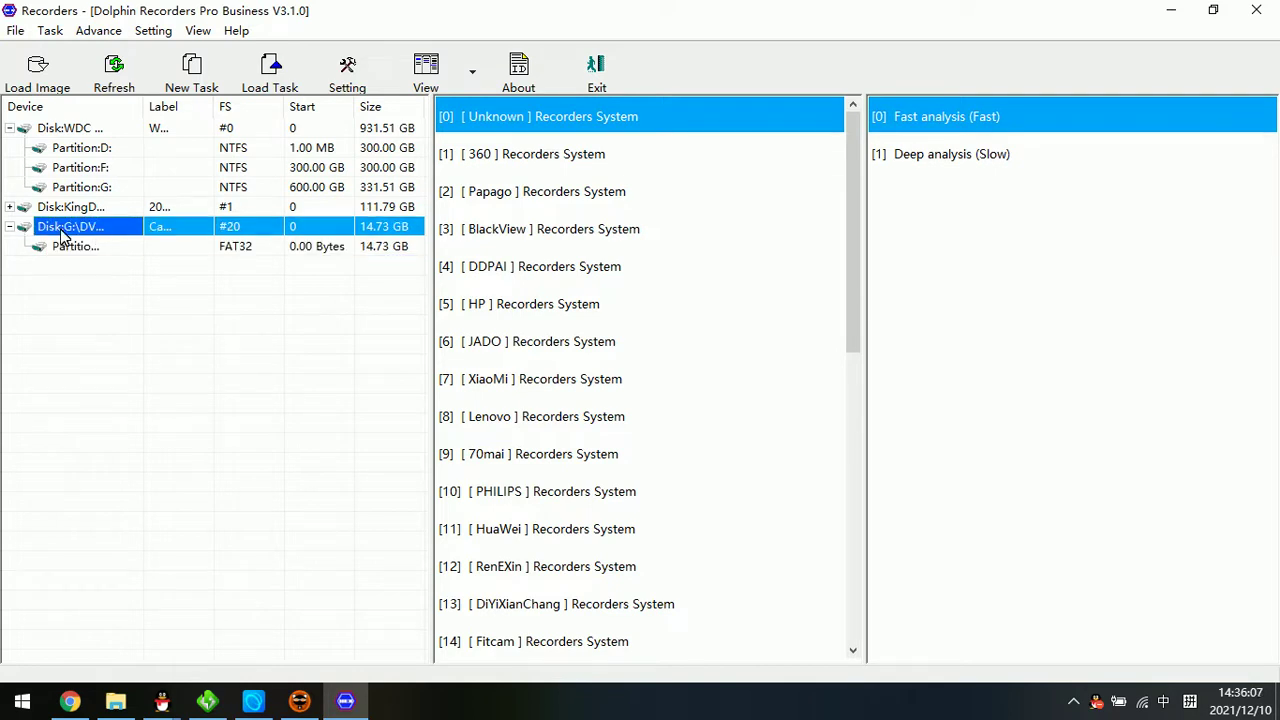
left_click(69, 250)
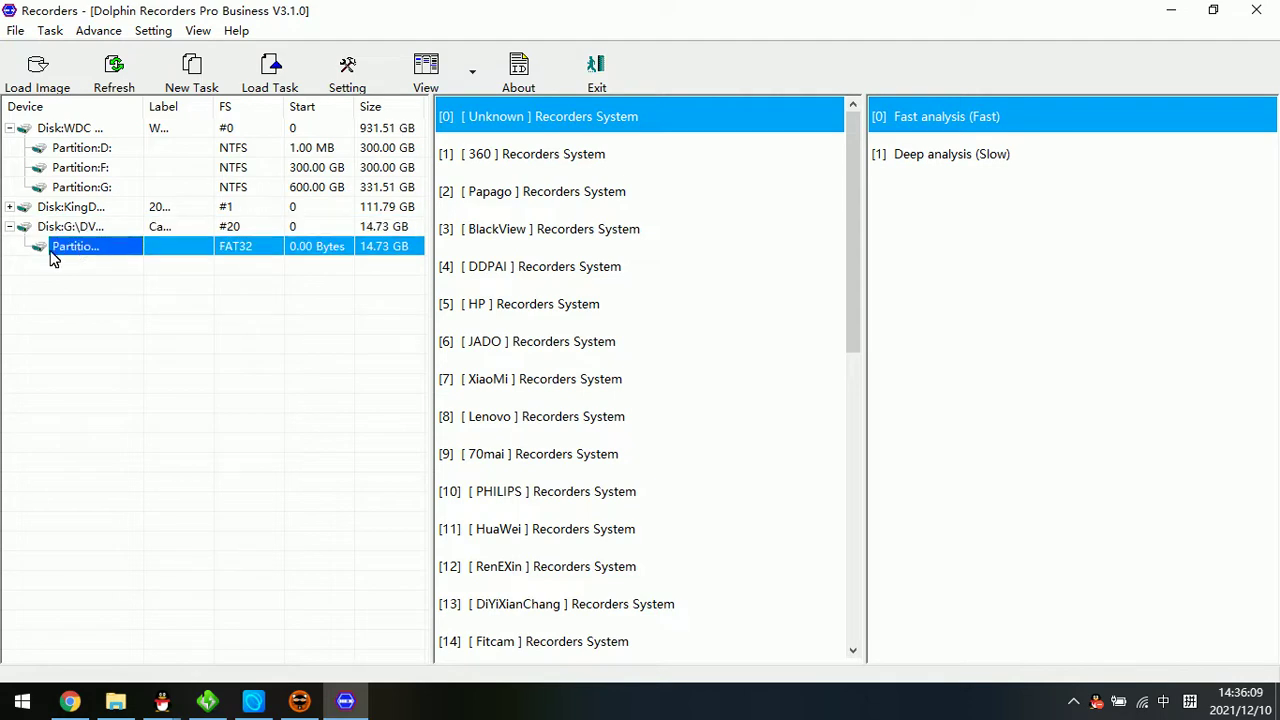
left_click(80, 230)
left_click(83, 250)
- Look through the whole list of supported recorder systems
scroll(657, 523, "down", 6)
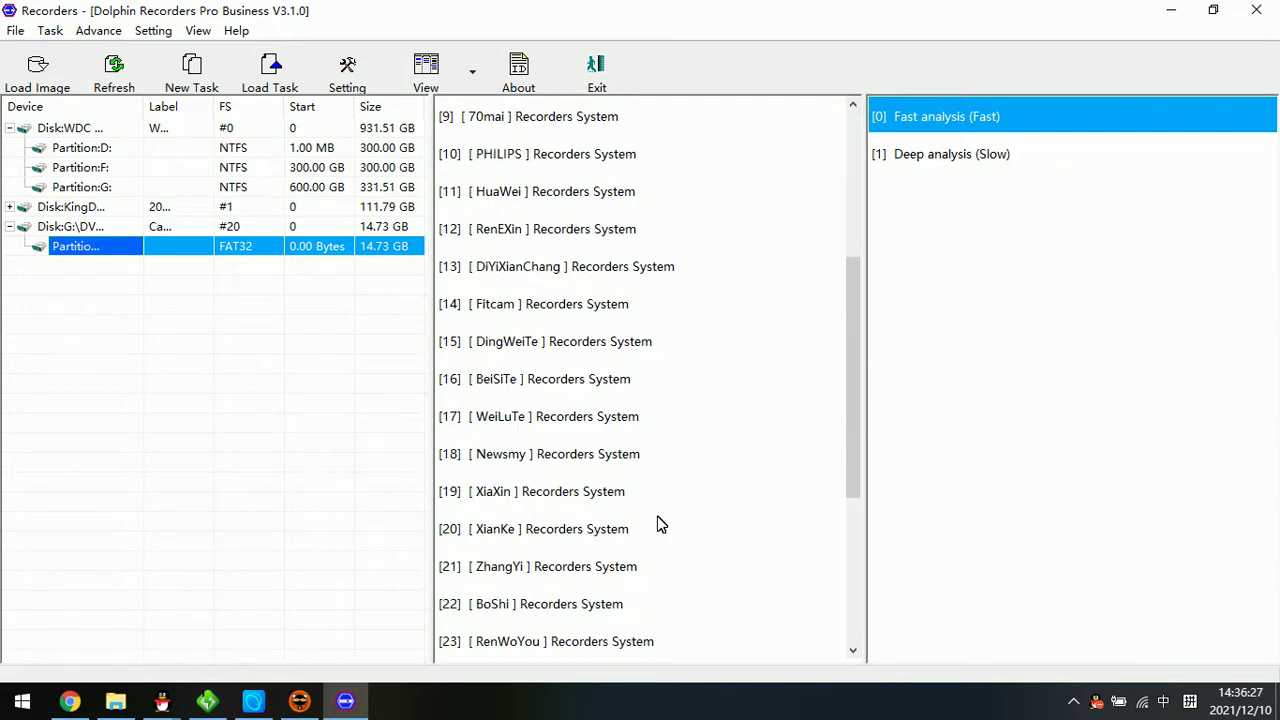
scroll(665, 530, "up", 1)
scroll(665, 530, "up", 3)
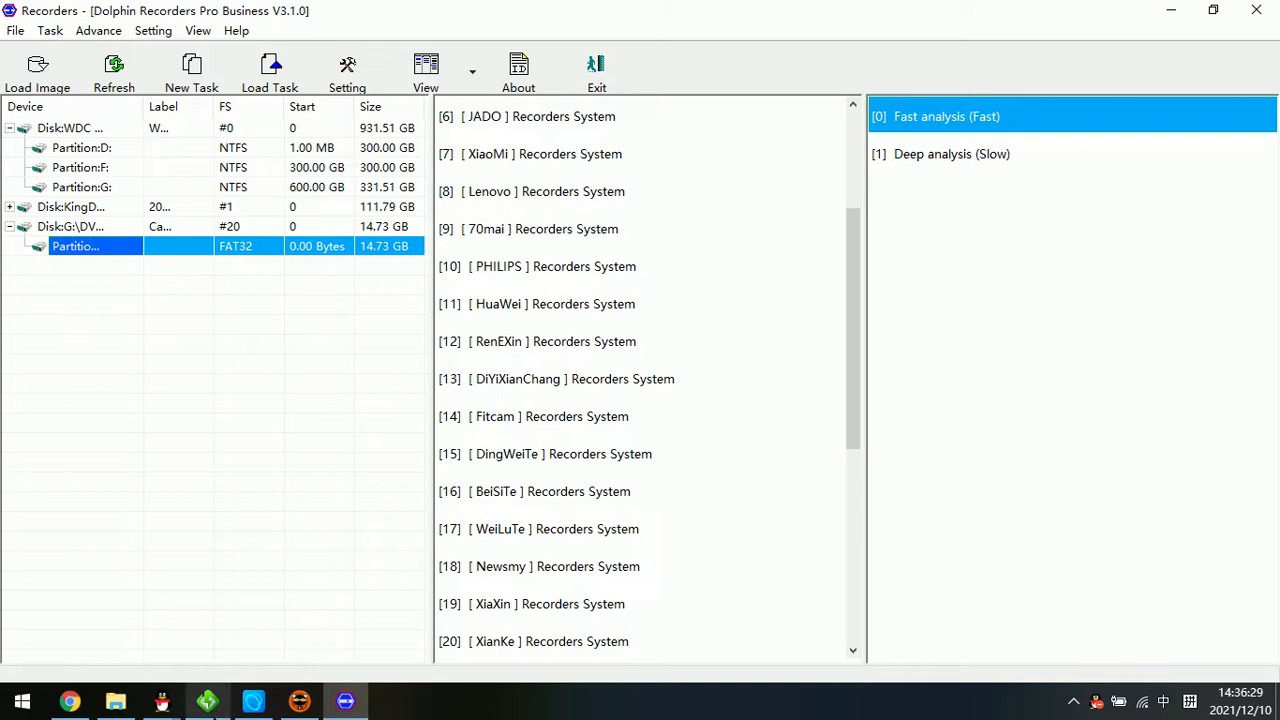
scroll(549, 486, "down", 4)
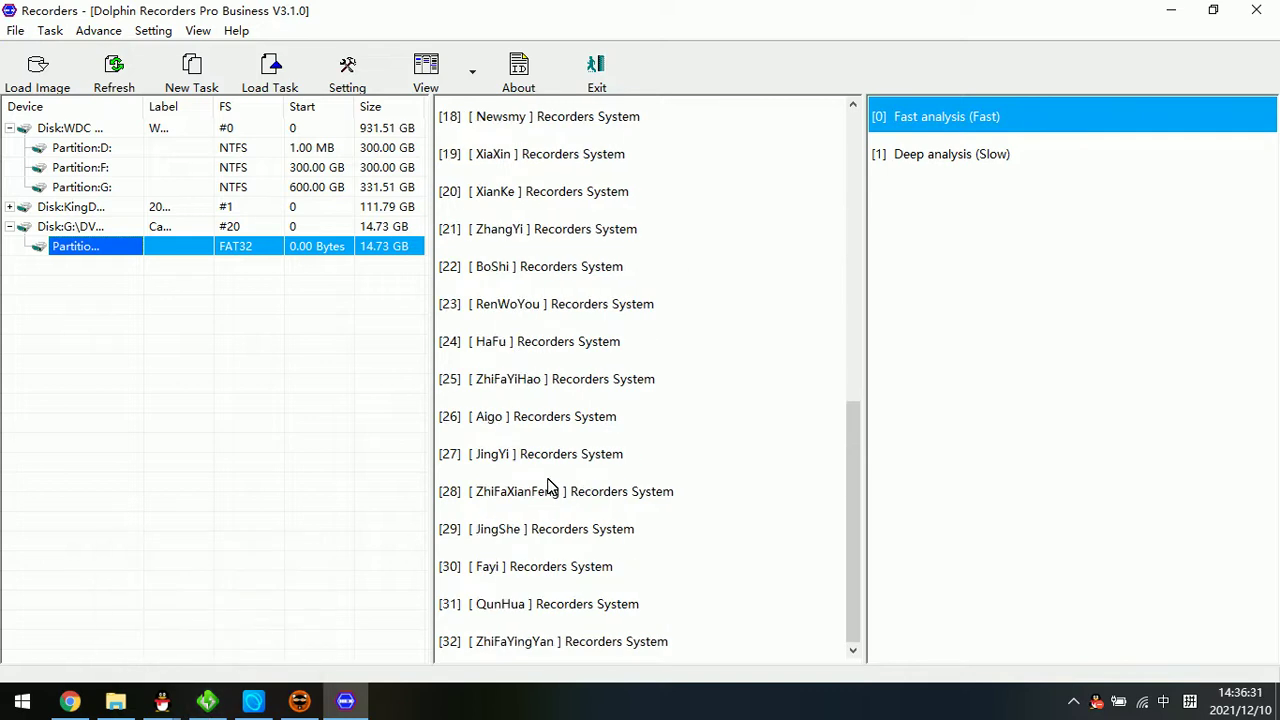
scroll(503, 443, "up", 3)
scroll(546, 518, "down", 3)
scroll(545, 519, "up", 6)
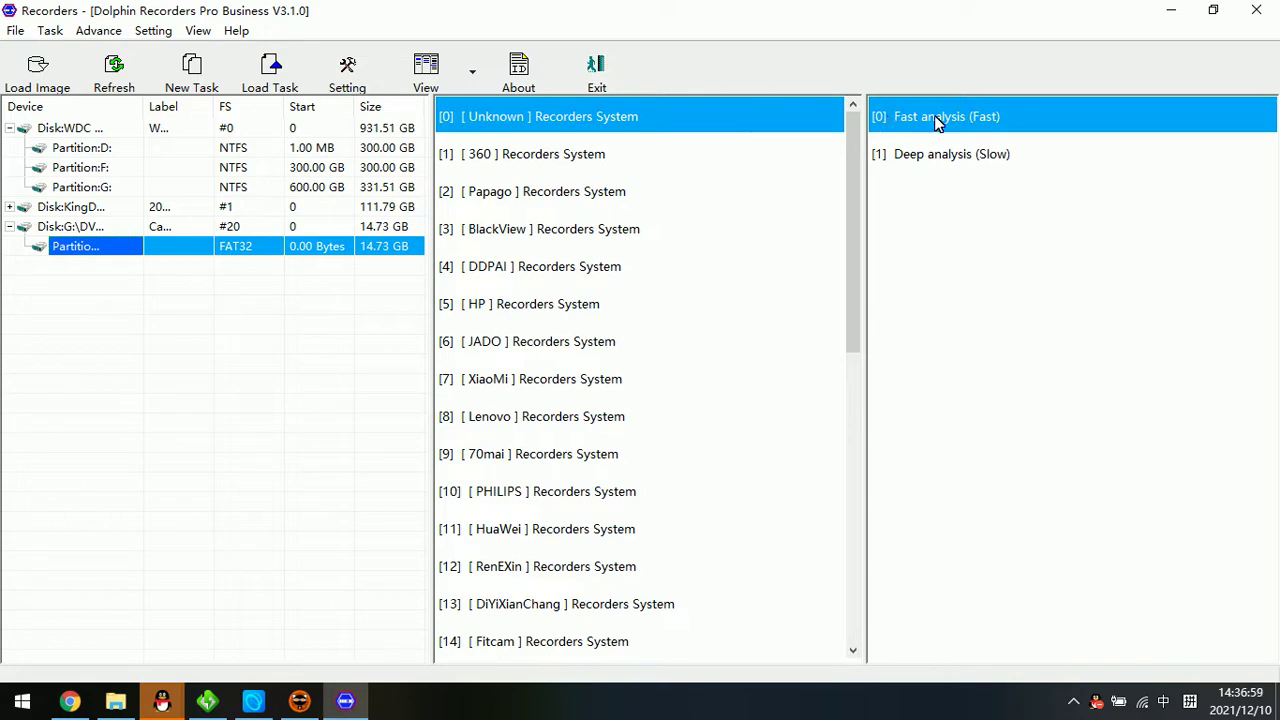
double_click(1005, 122)
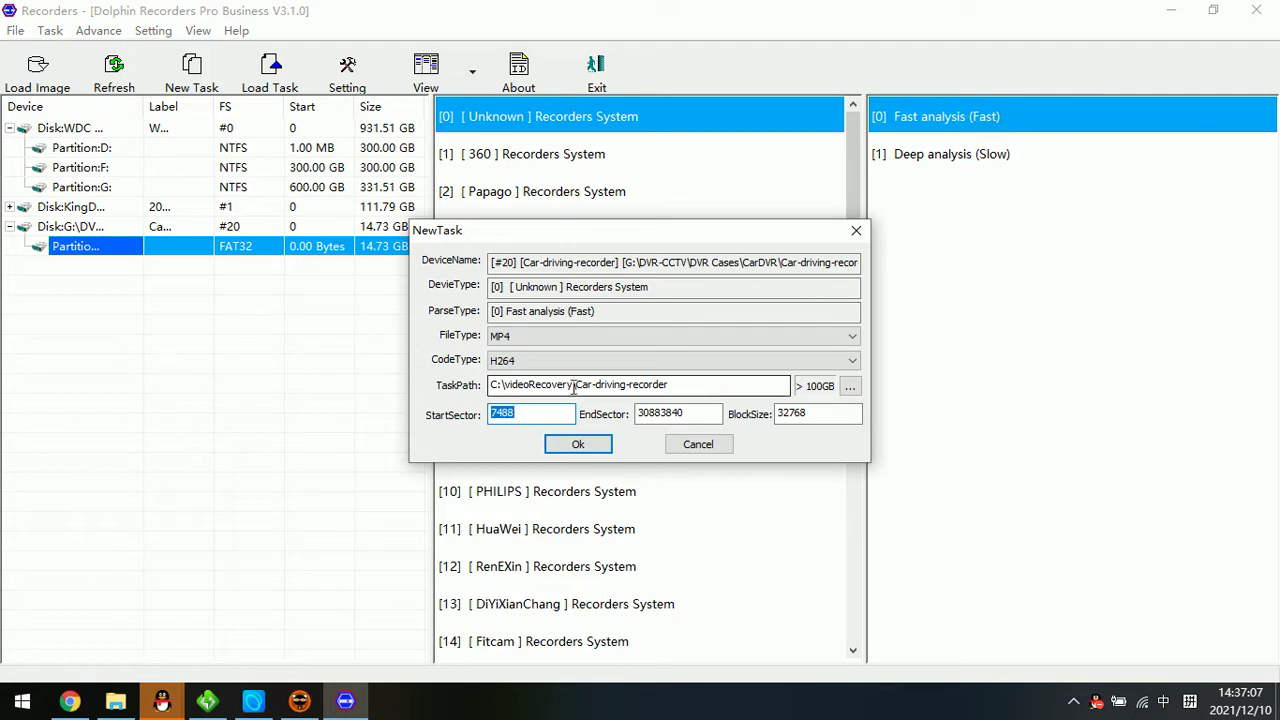
left_click_drag(630, 312, 458, 313)
left_click(618, 308)
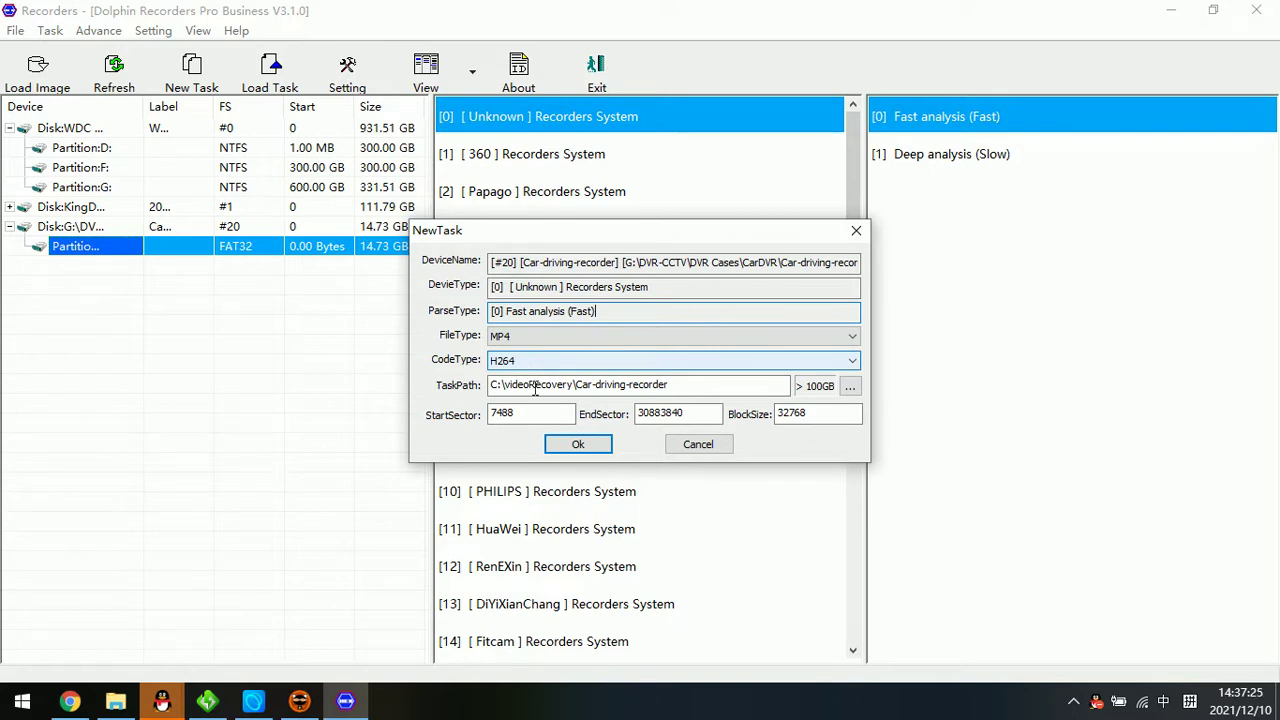
left_click(563, 449)
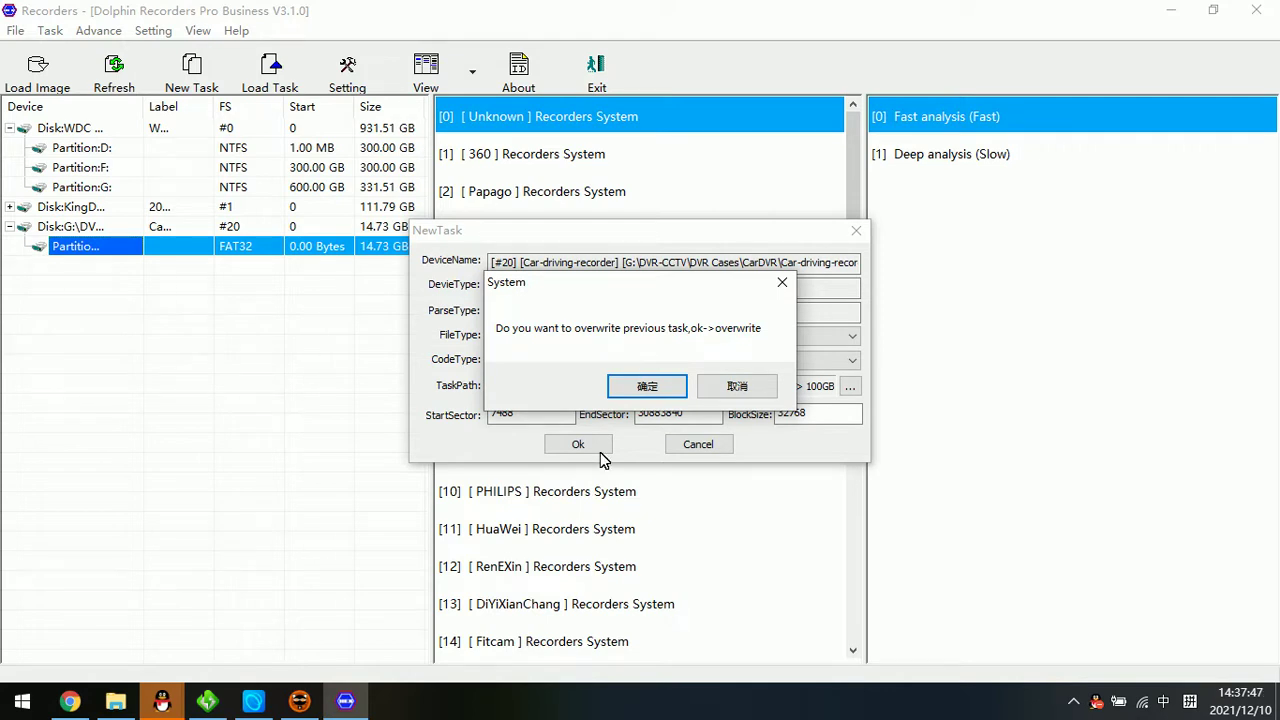
left_click(737, 387)
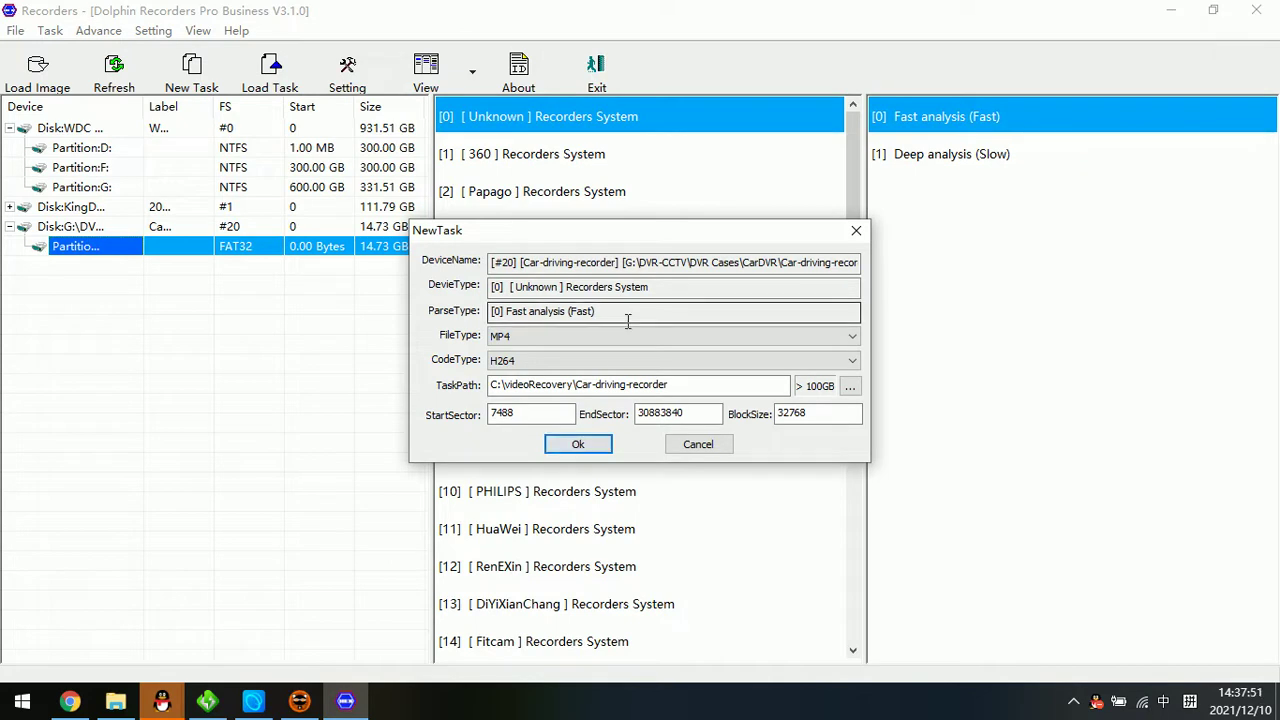
left_click(698, 446)
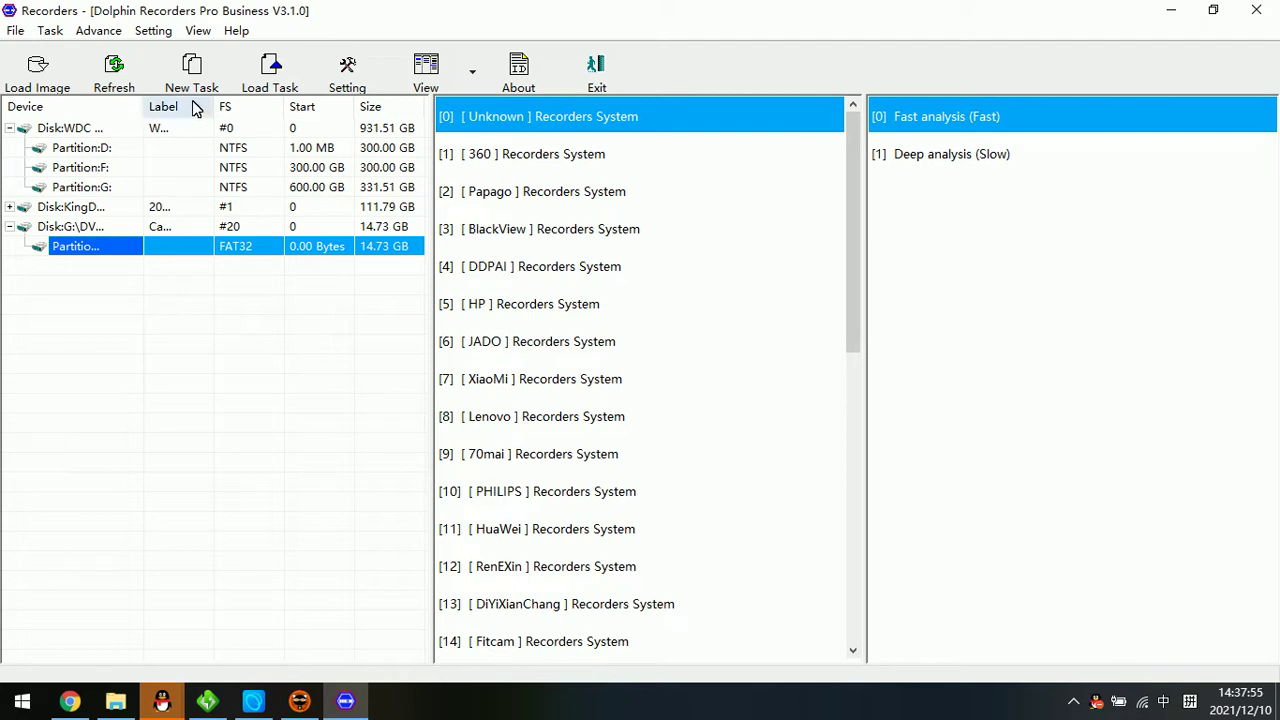
- Load the existing recovery task from C:\videoRecovery\Car-driving-recorder
left_click(268, 68)
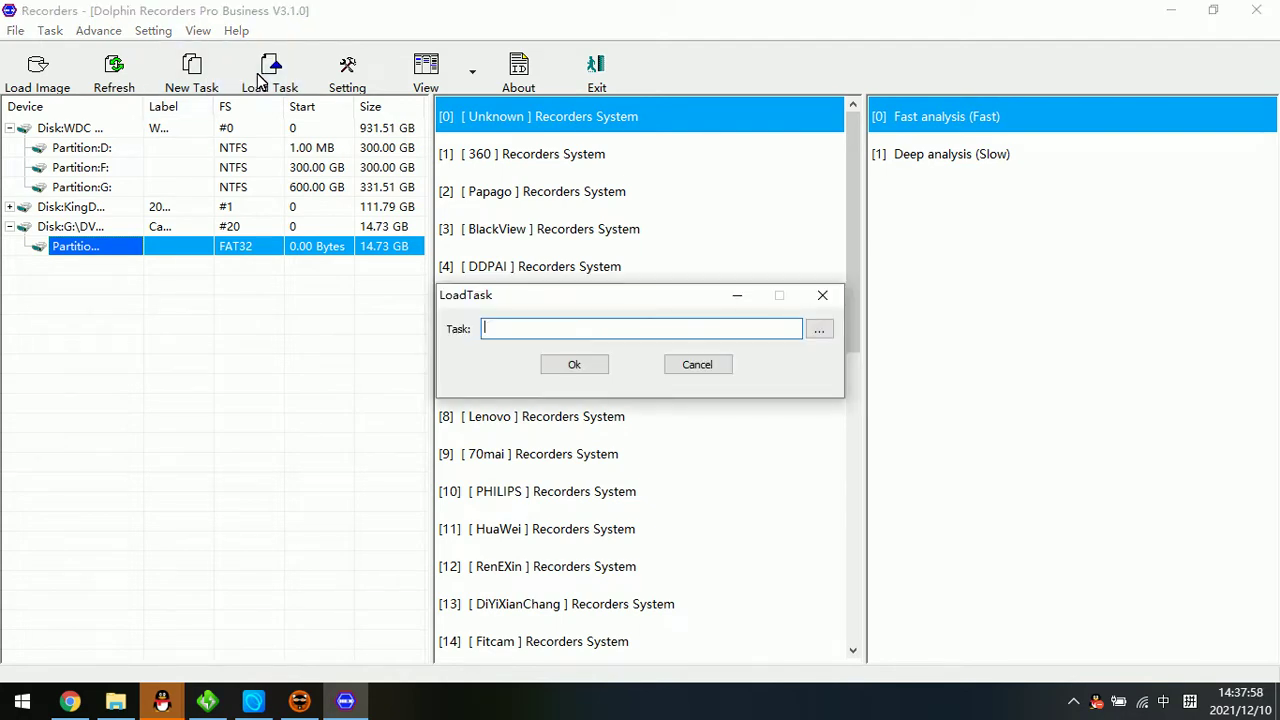
left_click(819, 329)
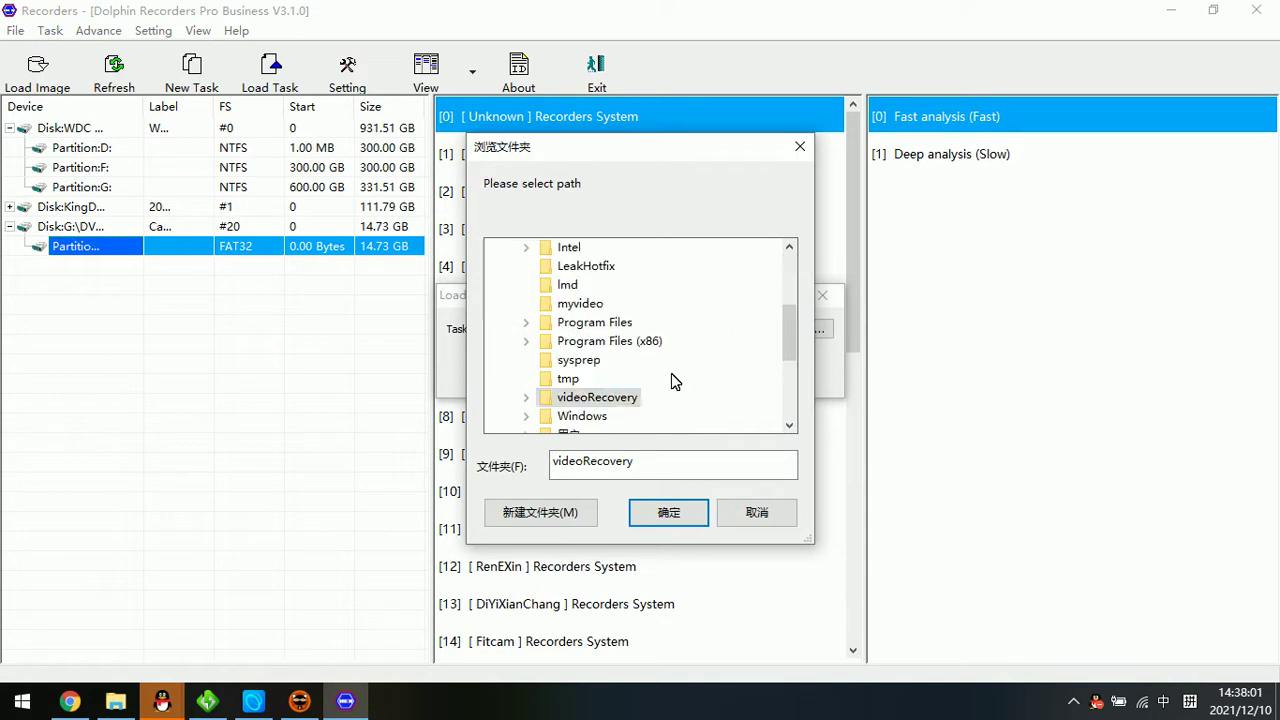
double_click(608, 400)
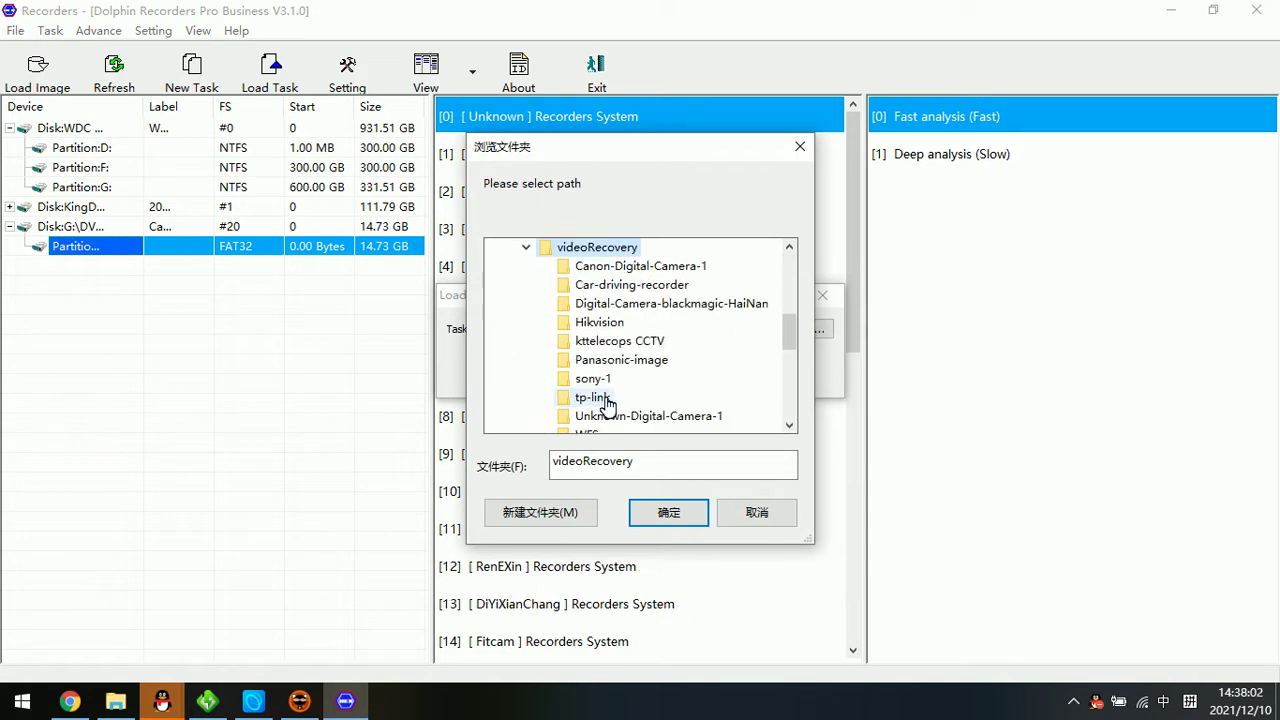
left_click(631, 286)
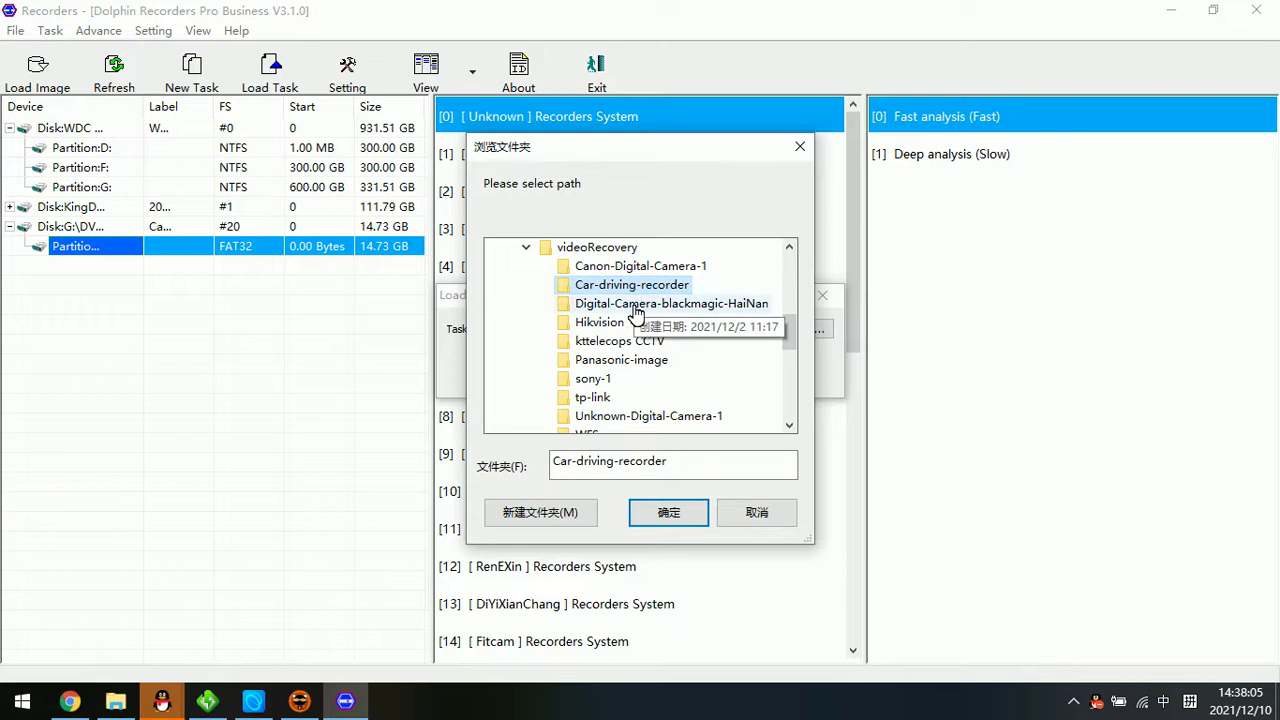
left_click(669, 516)
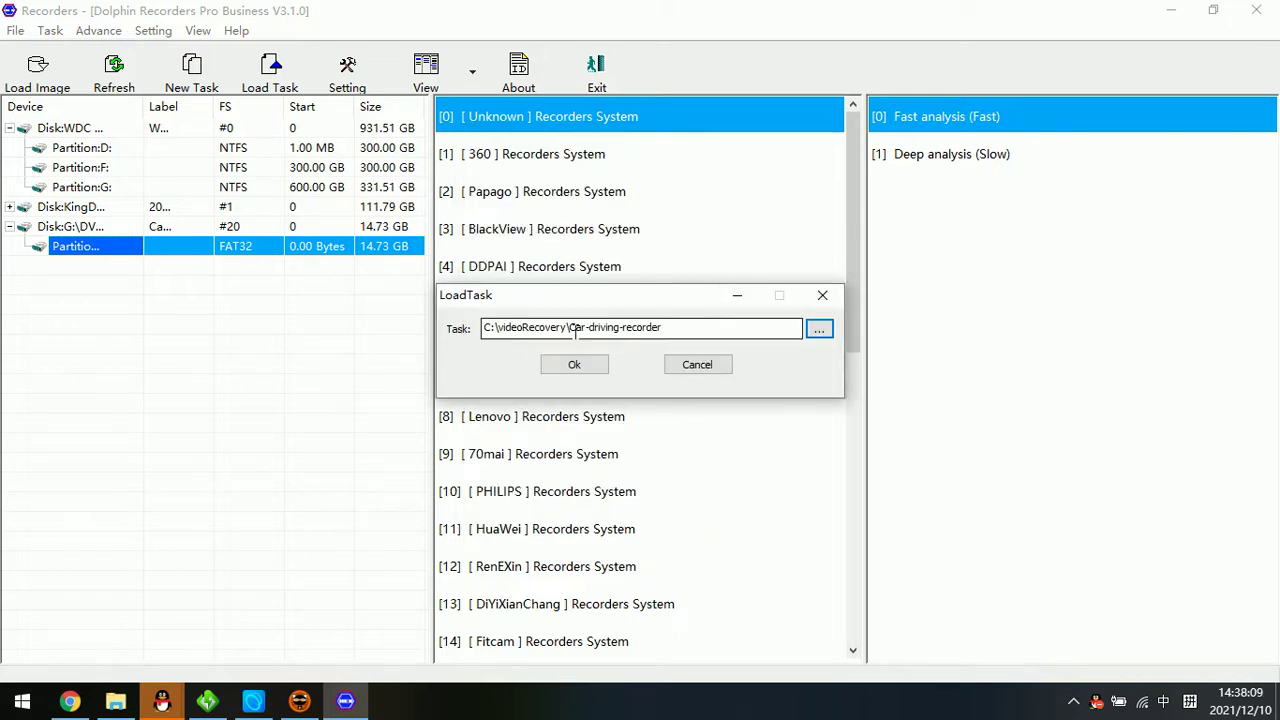
left_click(578, 364)
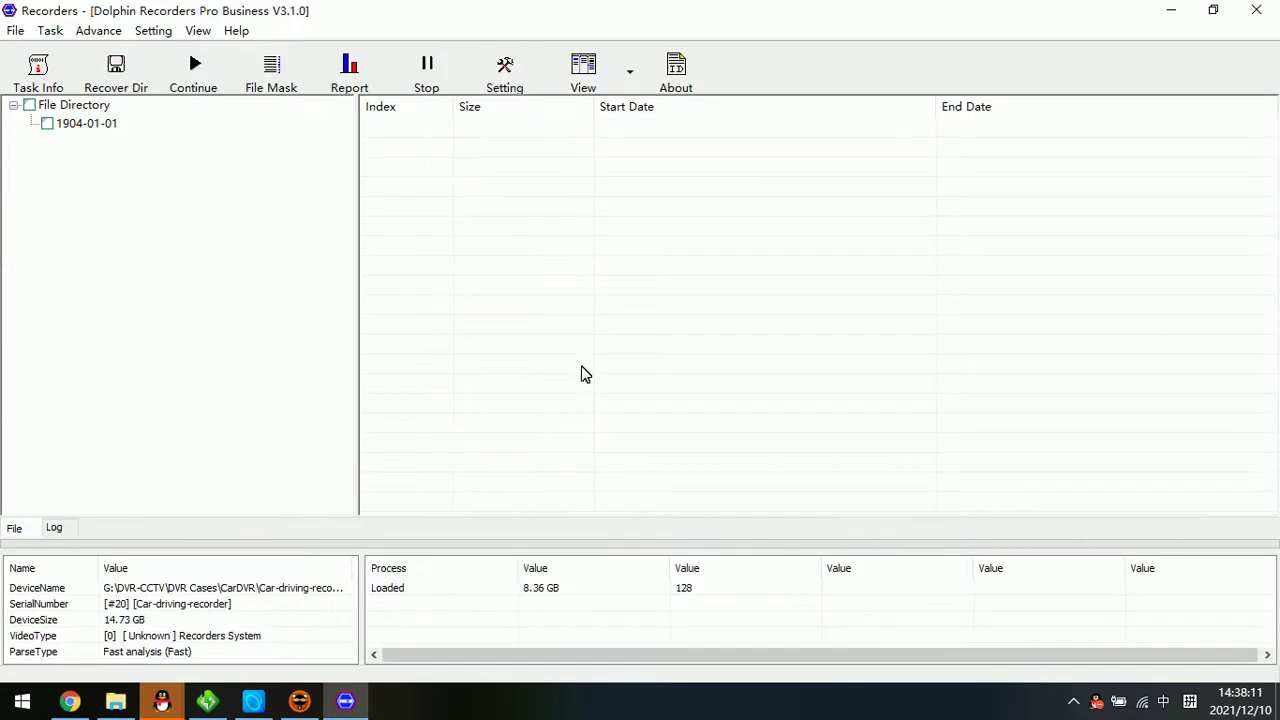
- Open the 1904-01-01 directory and mark the video files with index 0 to 4
left_click(94, 124)
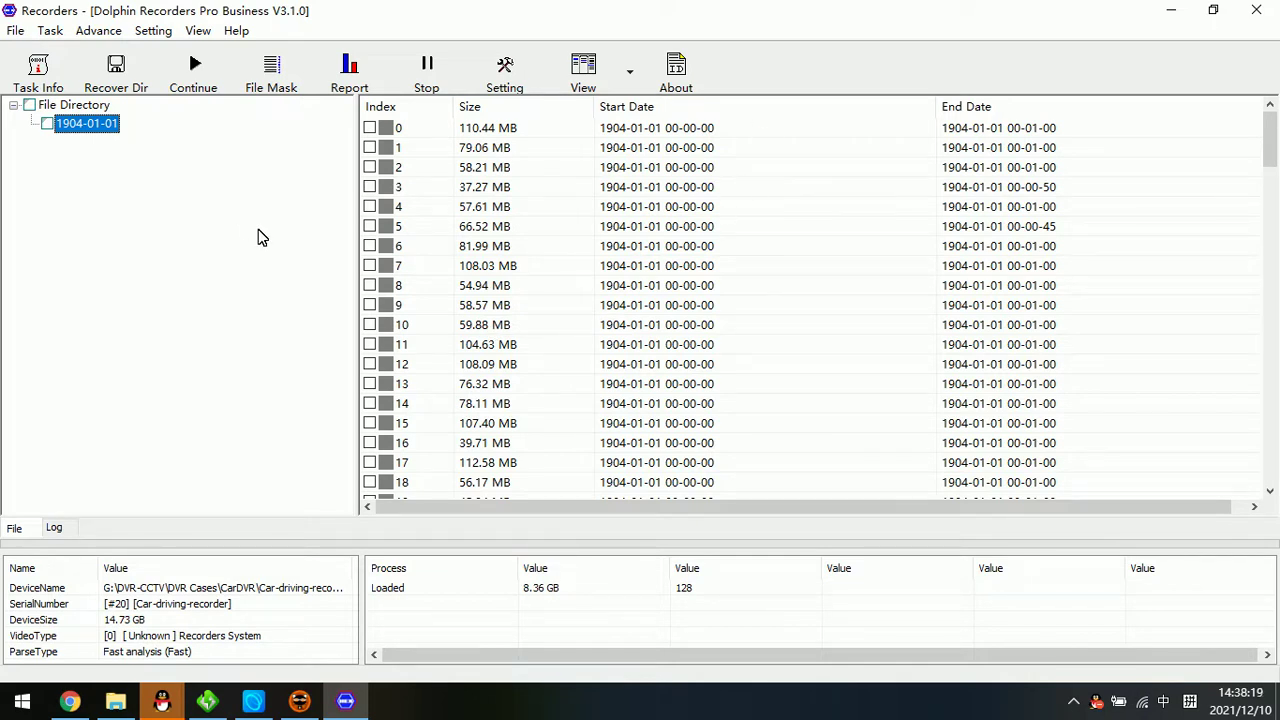
left_click(502, 207)
scroll(505, 362, "down", 8)
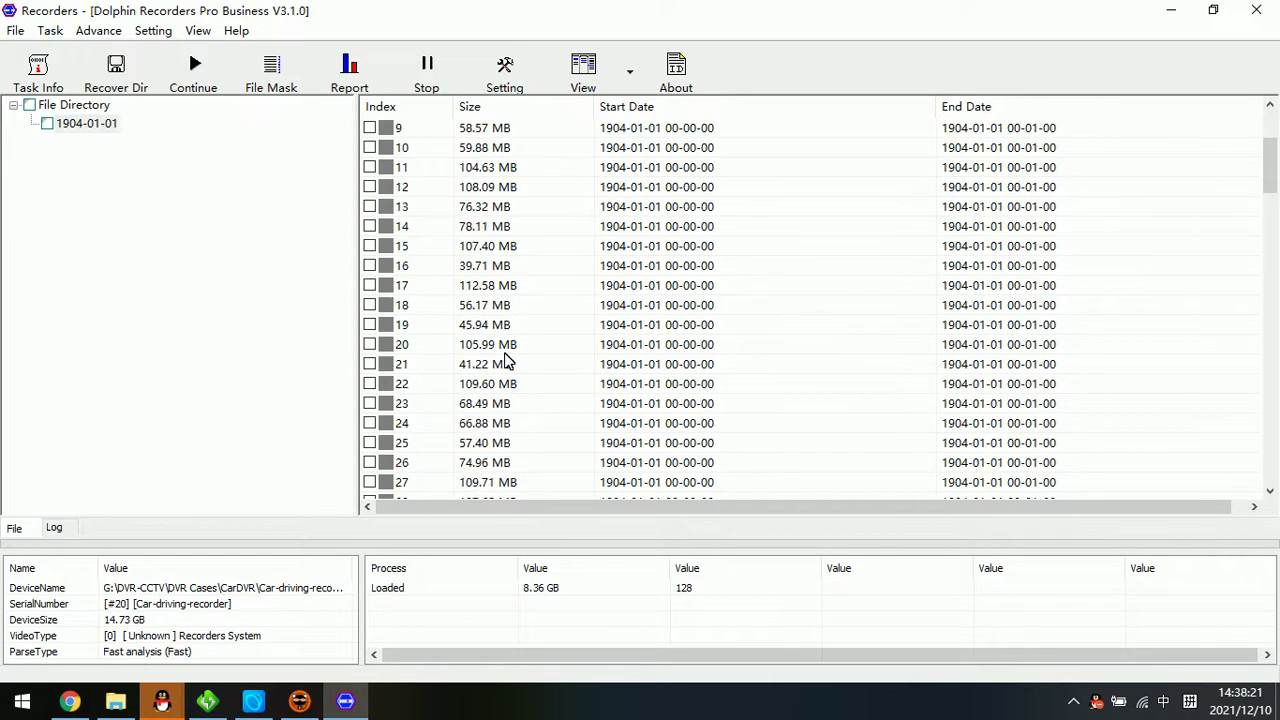
scroll(505, 364, "down", 3)
left_click_drag(1270, 216, 1270, 115)
left_click(369, 128)
left_click(369, 147)
left_click(369, 167)
left_click(369, 187)
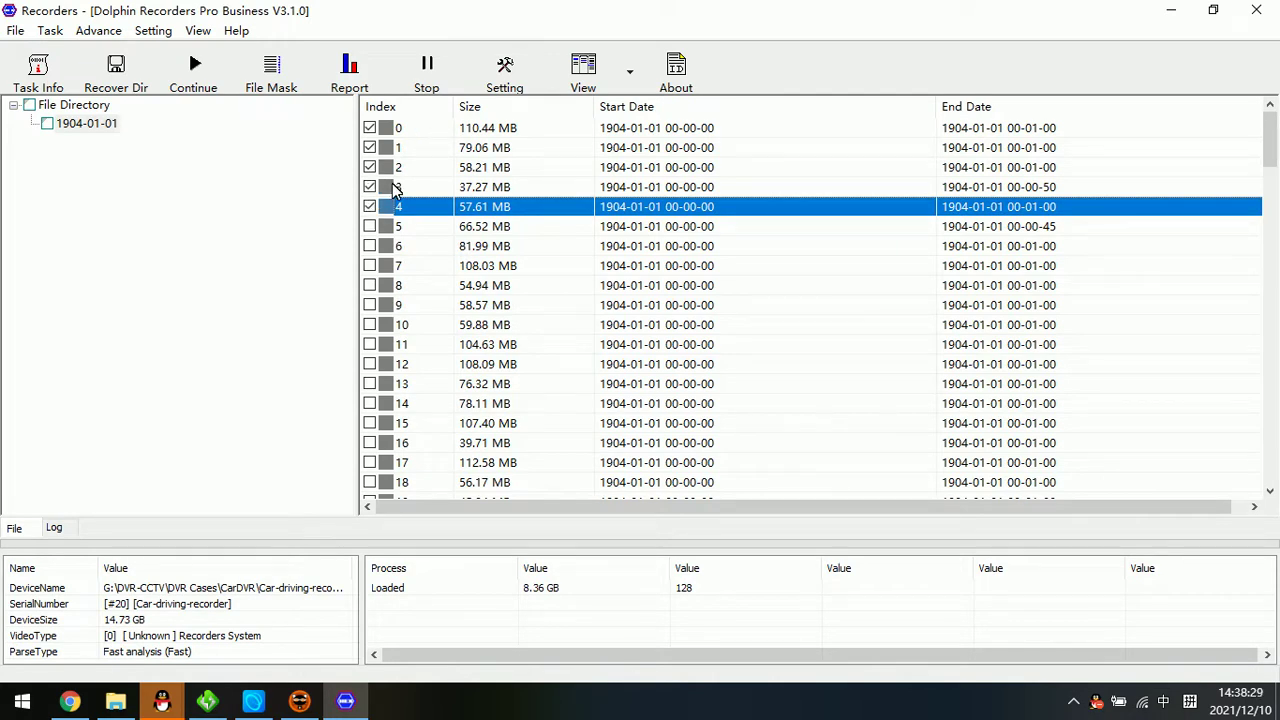
- Recover the marked video files to the desktop, skipping files that already exist
right_click(432, 134)
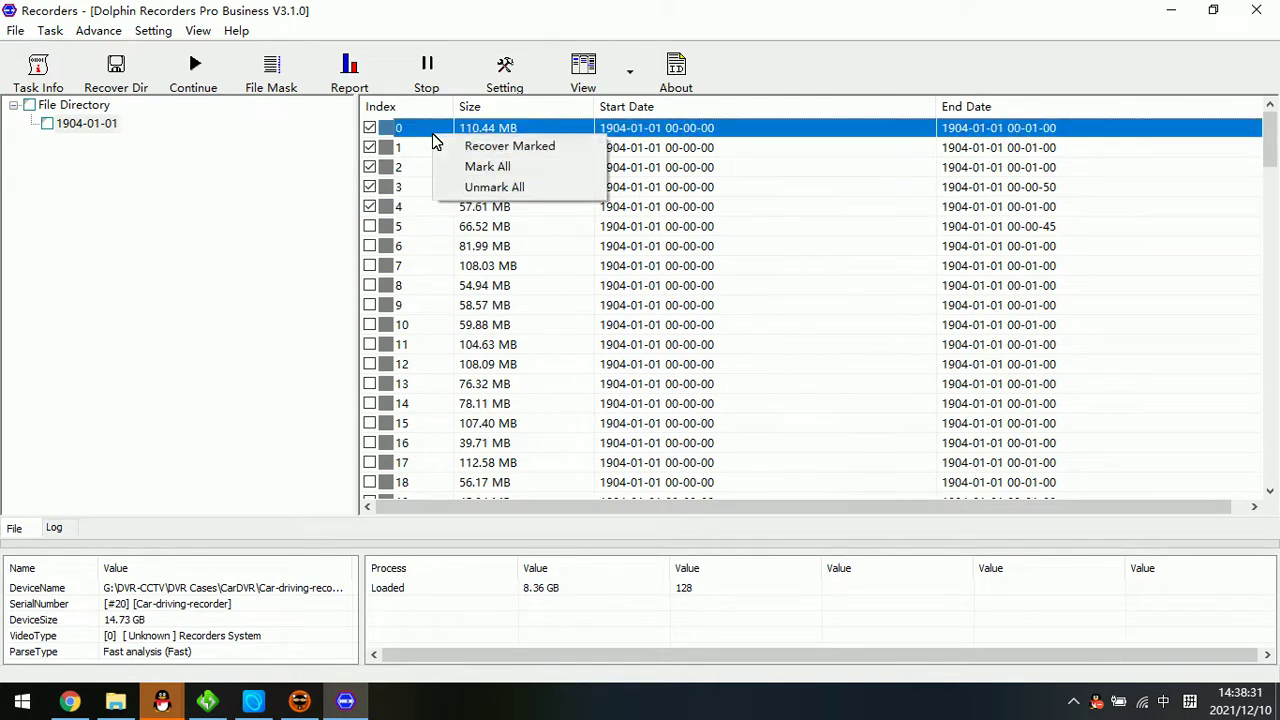
left_click(496, 147)
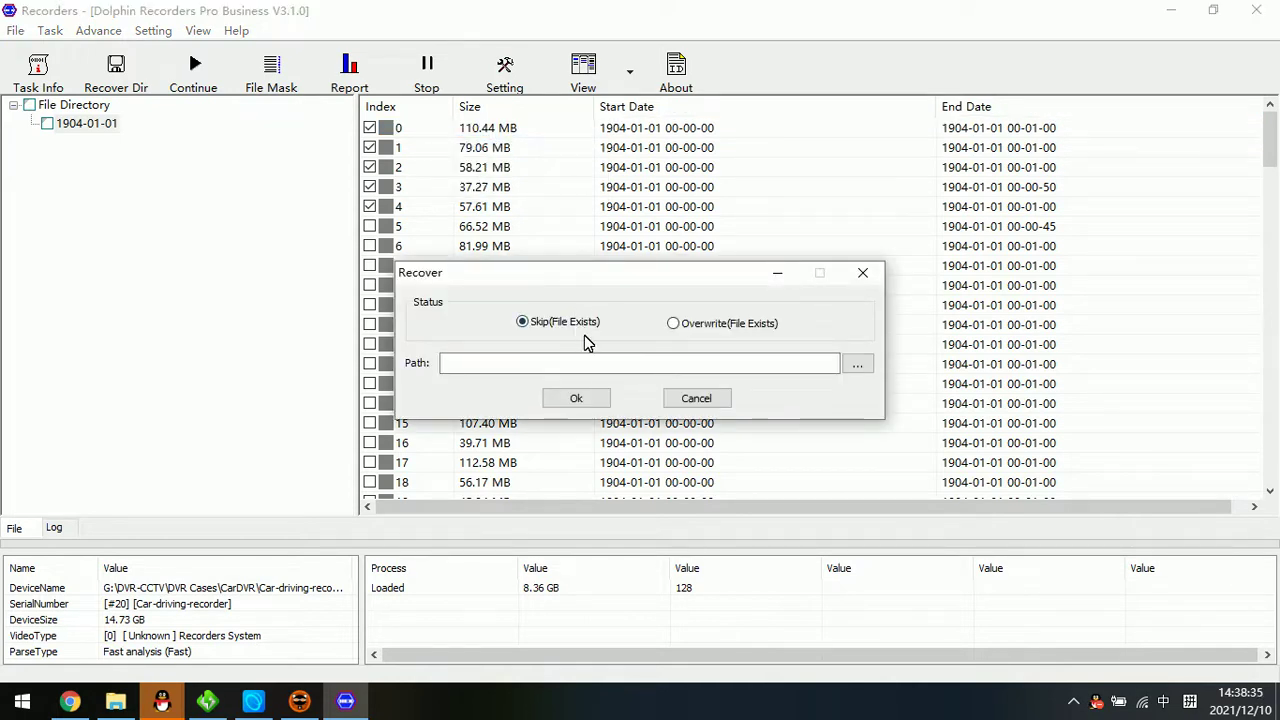
left_click(856, 365)
left_click(515, 250)
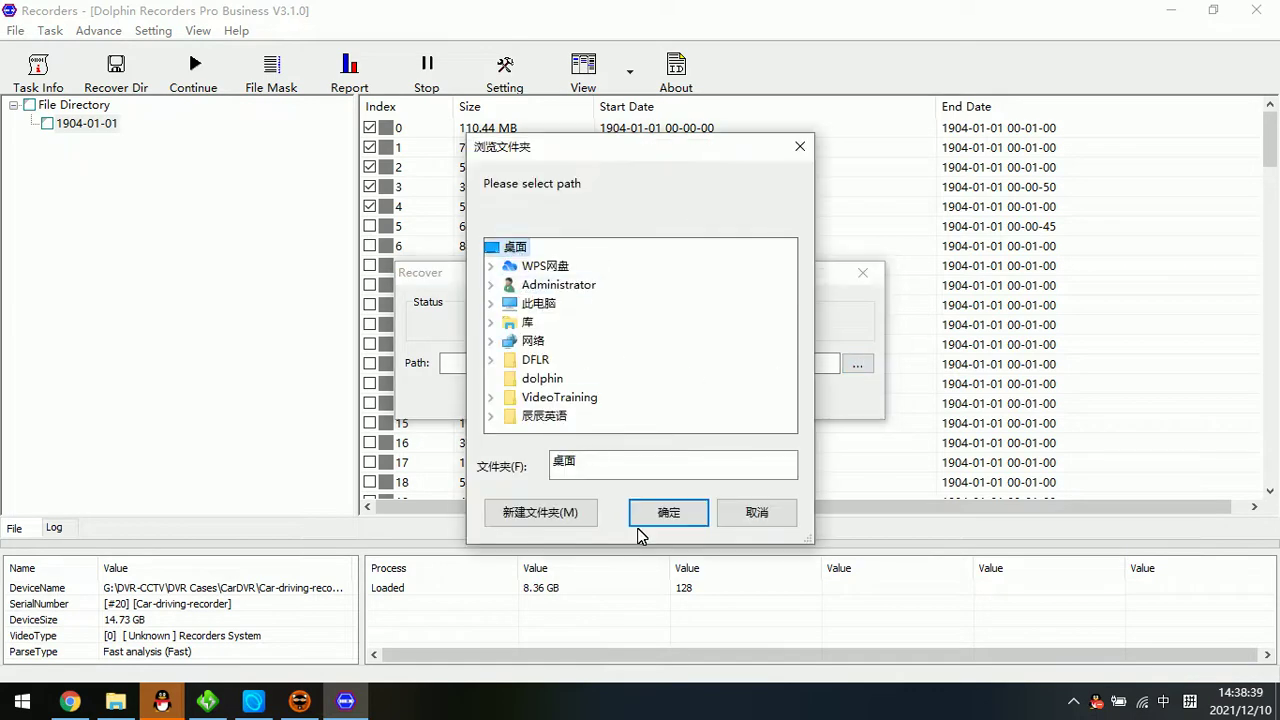
left_click(666, 514)
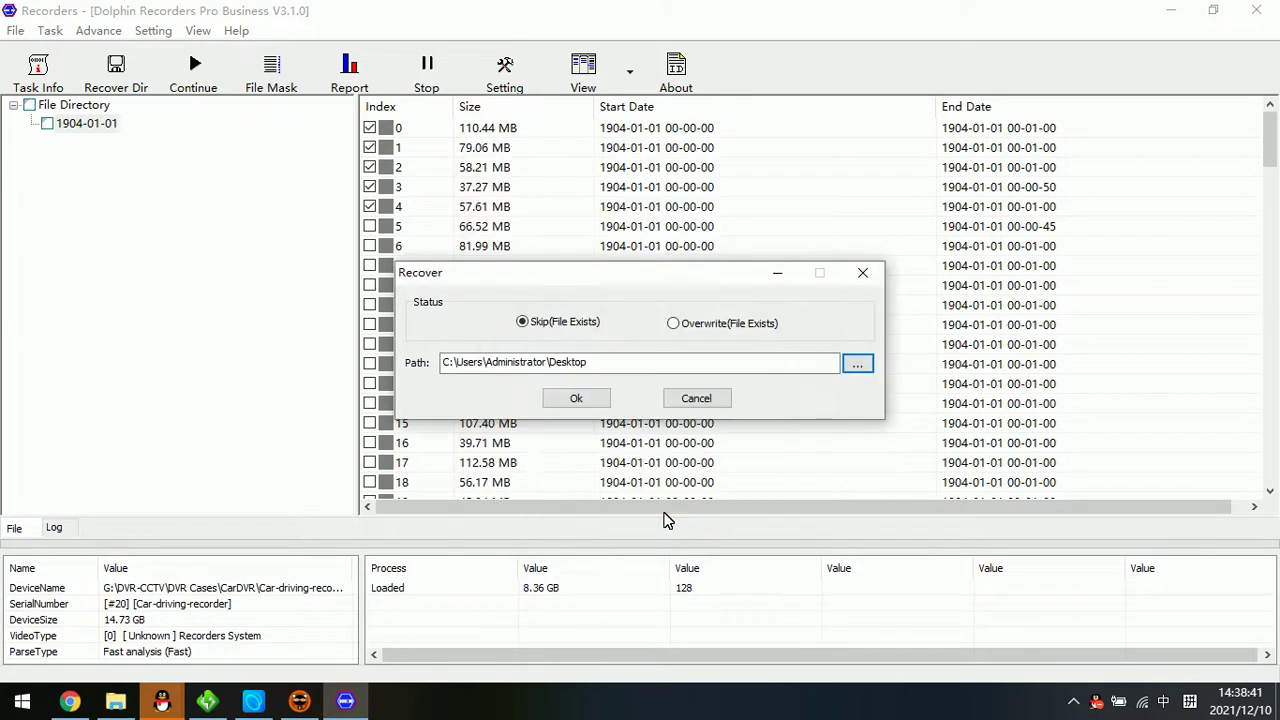
left_click(581, 397)
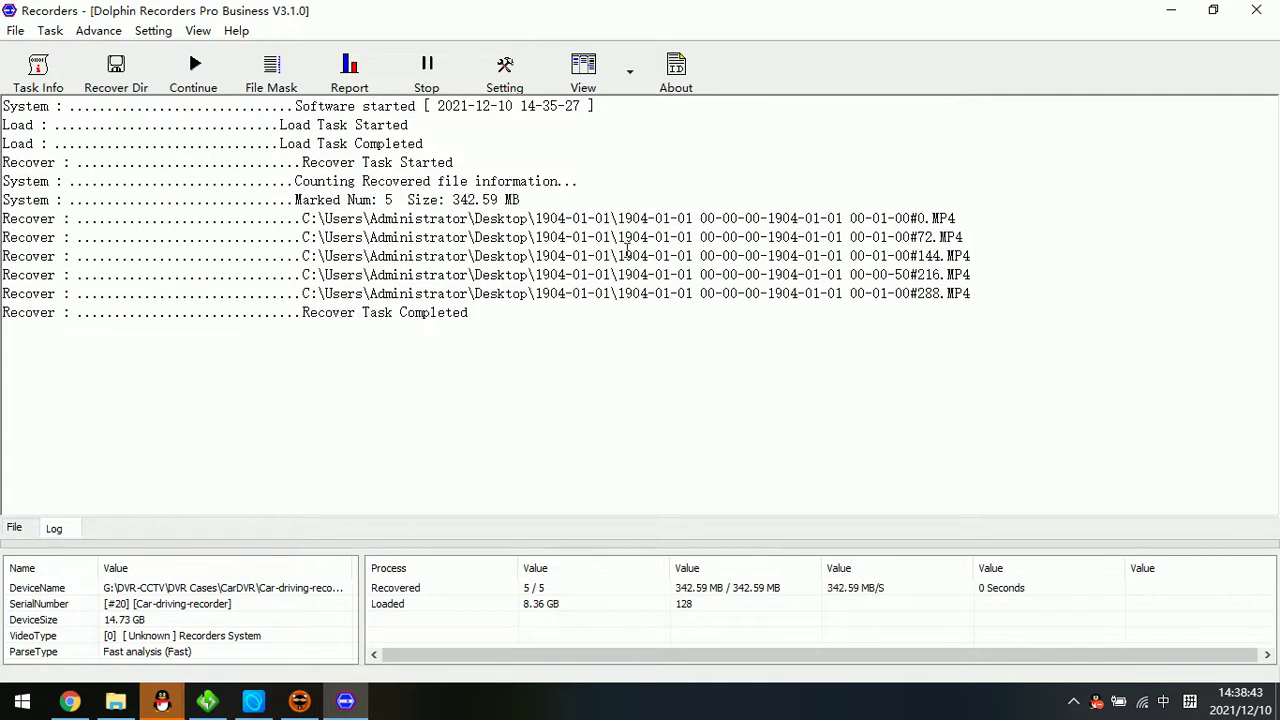
- Examine the recovery log entries for the recovered MP4 files
left_click_drag(976, 293, 84, 197)
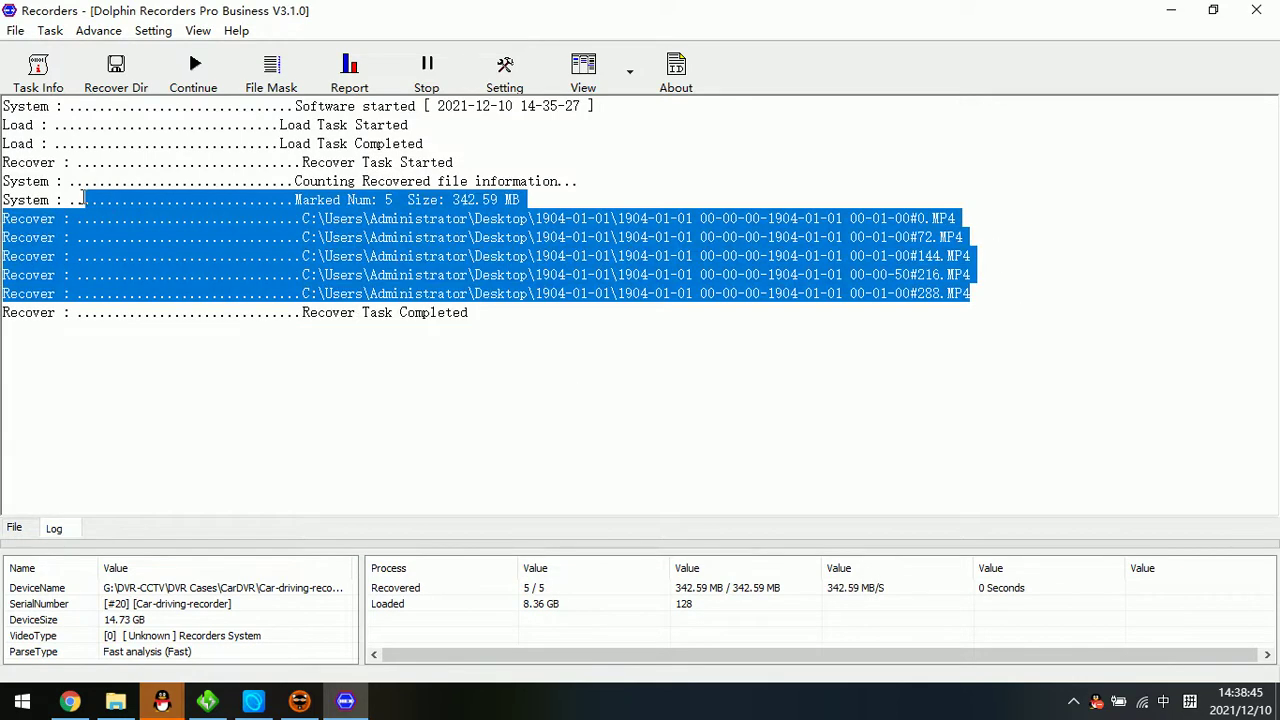
left_click(540, 240)
left_click(544, 306)
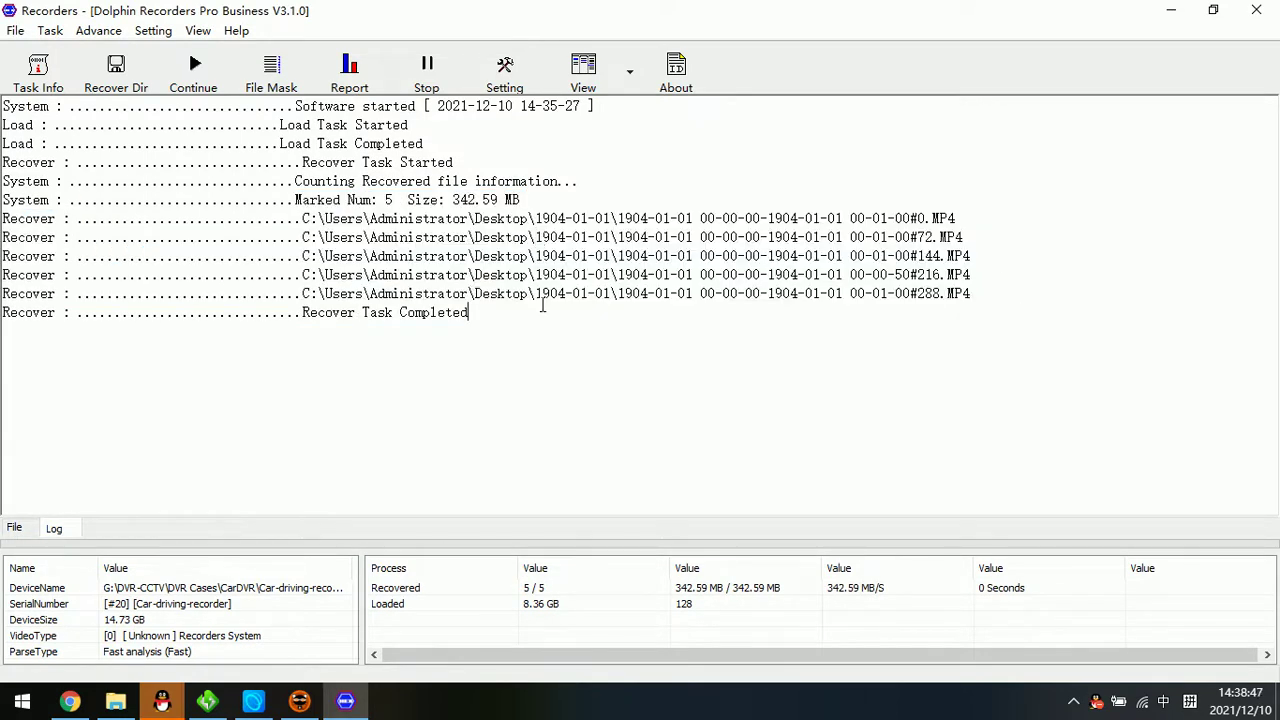
- Return to the device view and set up a deep analysis of the image's FAT32 partition using the Unknown recorders system
left_click(630, 74)
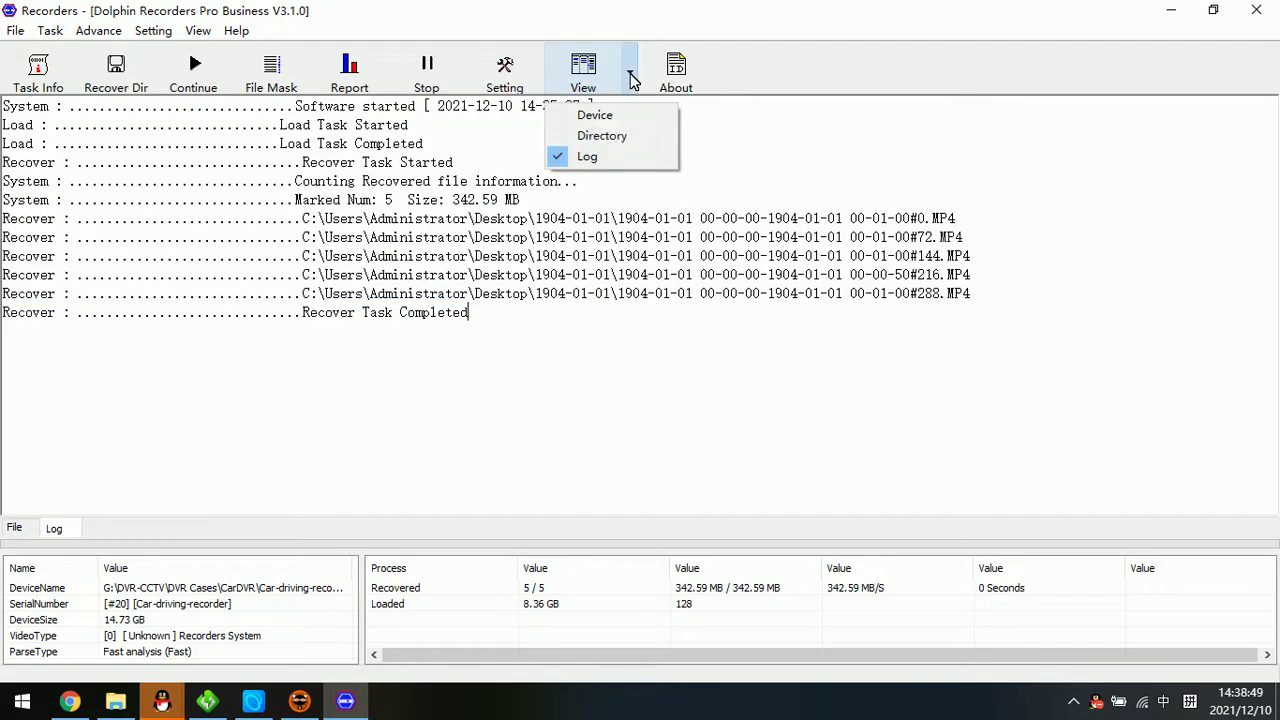
left_click(597, 137)
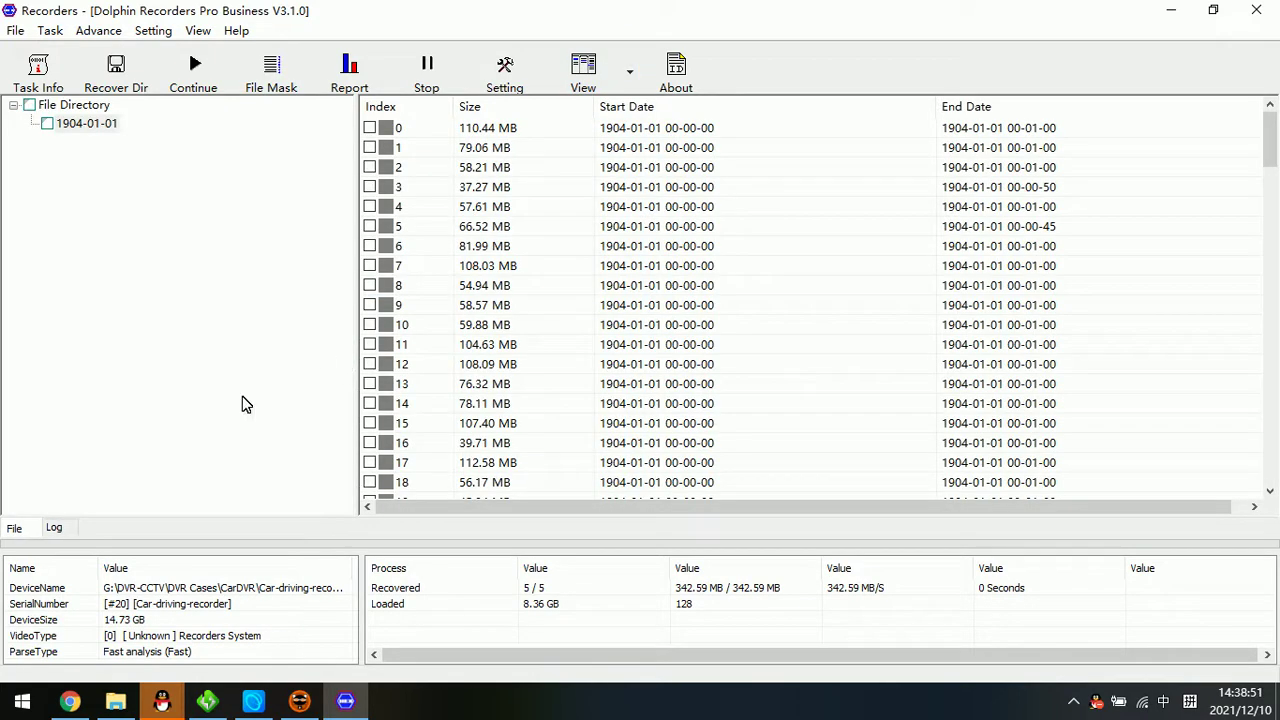
left_click(18, 529)
left_click(629, 72)
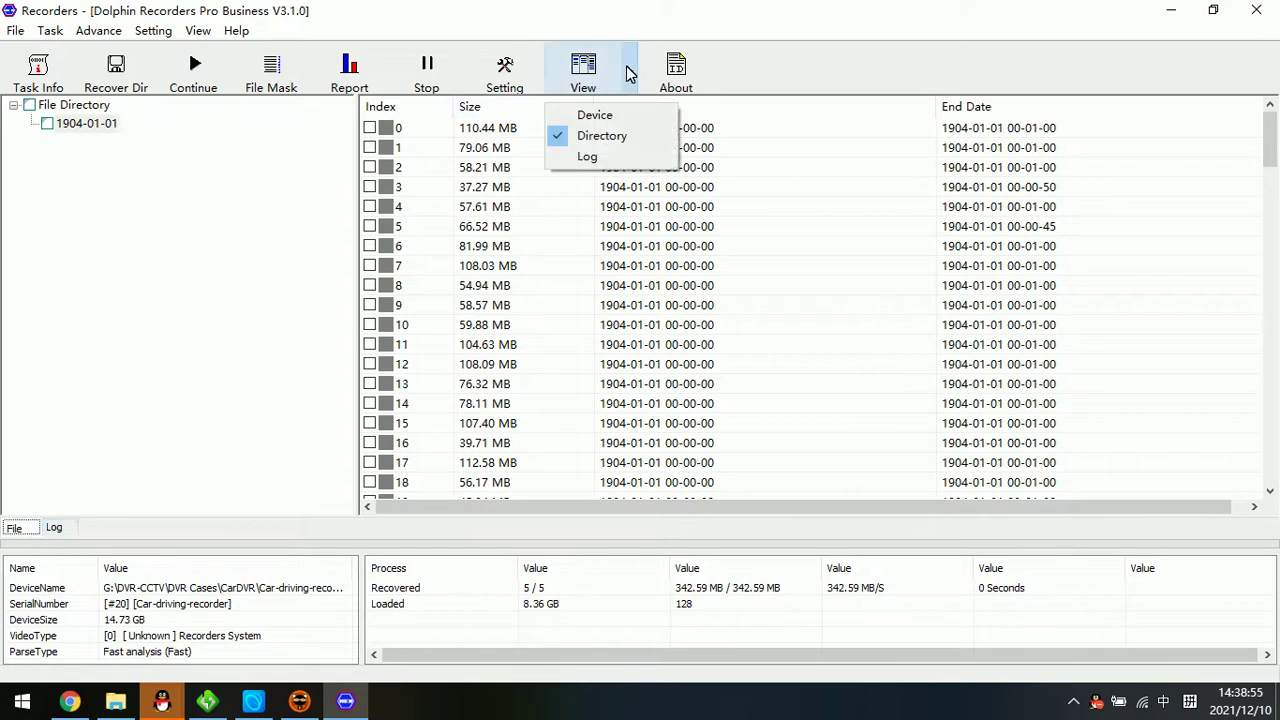
left_click(624, 117)
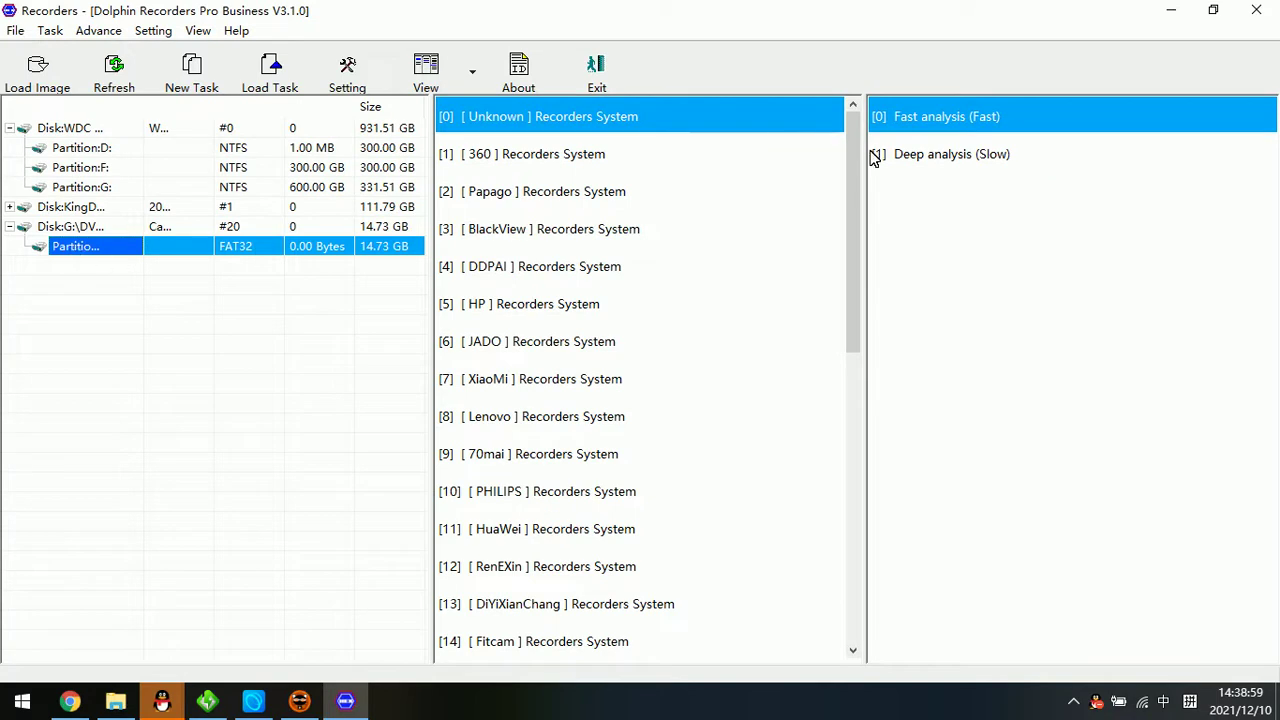
double_click(943, 160)
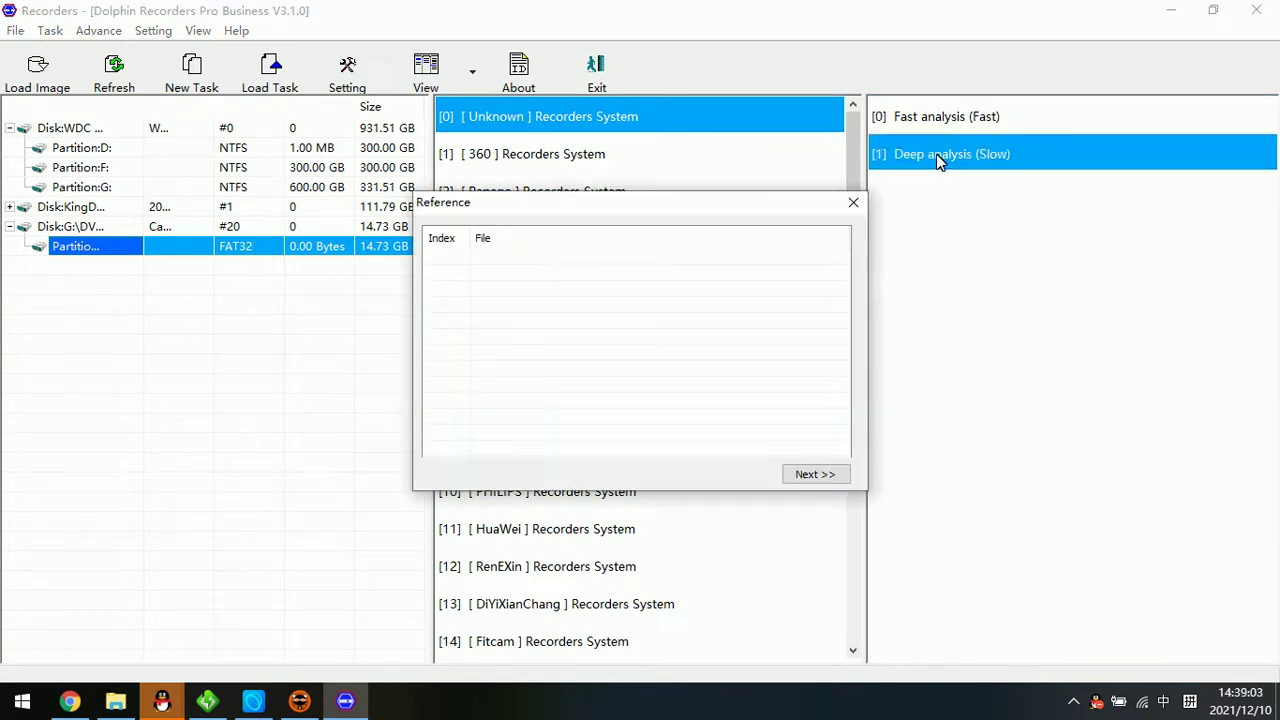
- Add the files in the desktop folder 1904-01-01 as reference files and proceed to the task parameters
left_click_drag(530, 209, 520, 236)
right_click(477, 296)
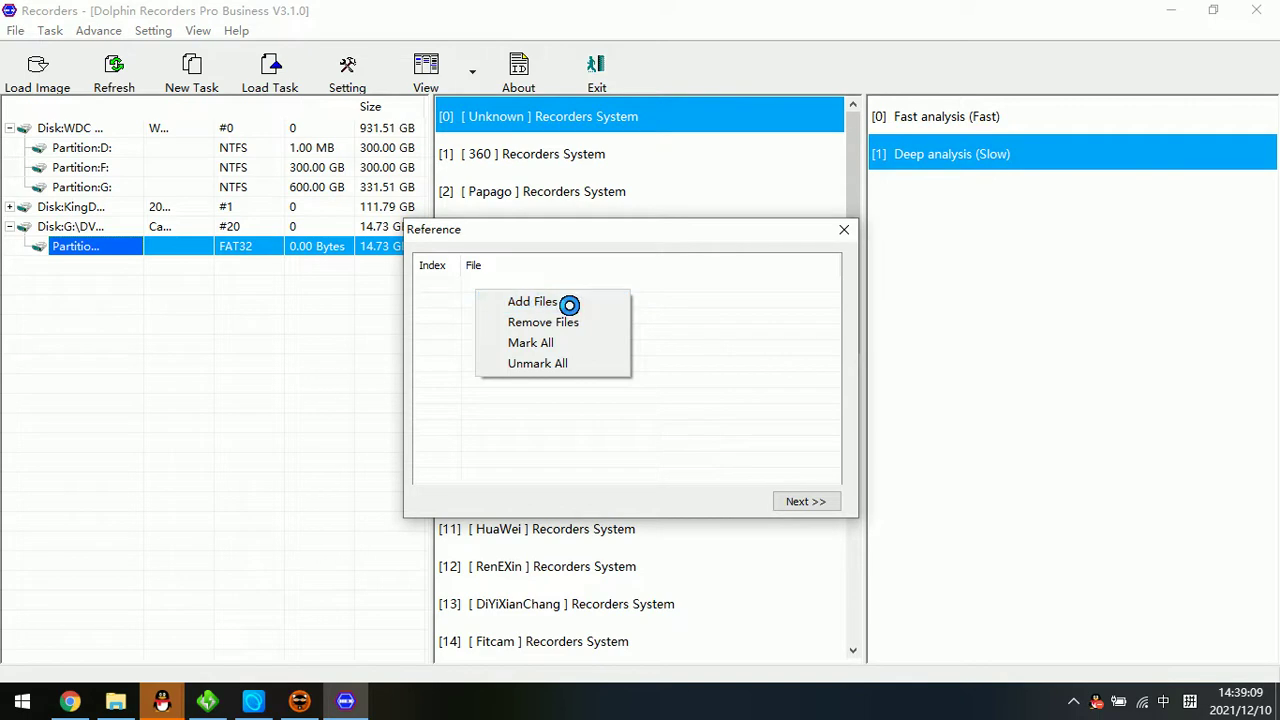
left_click(570, 306)
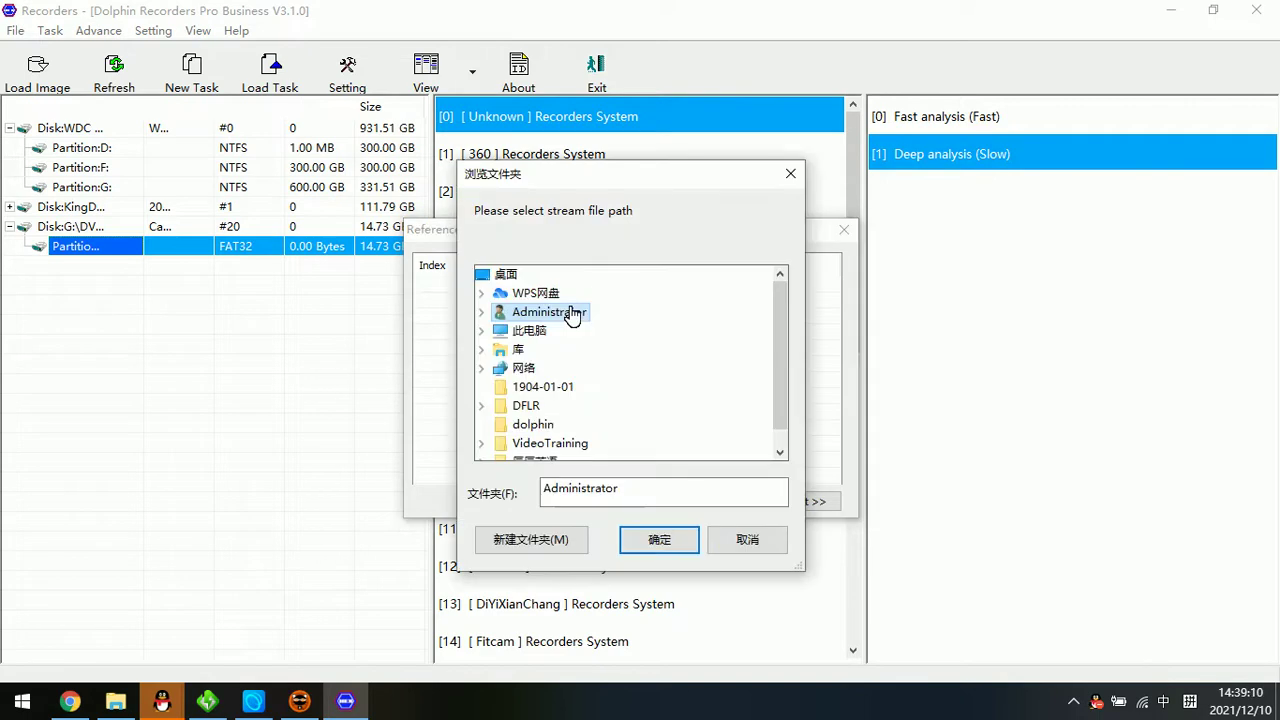
left_click(552, 392)
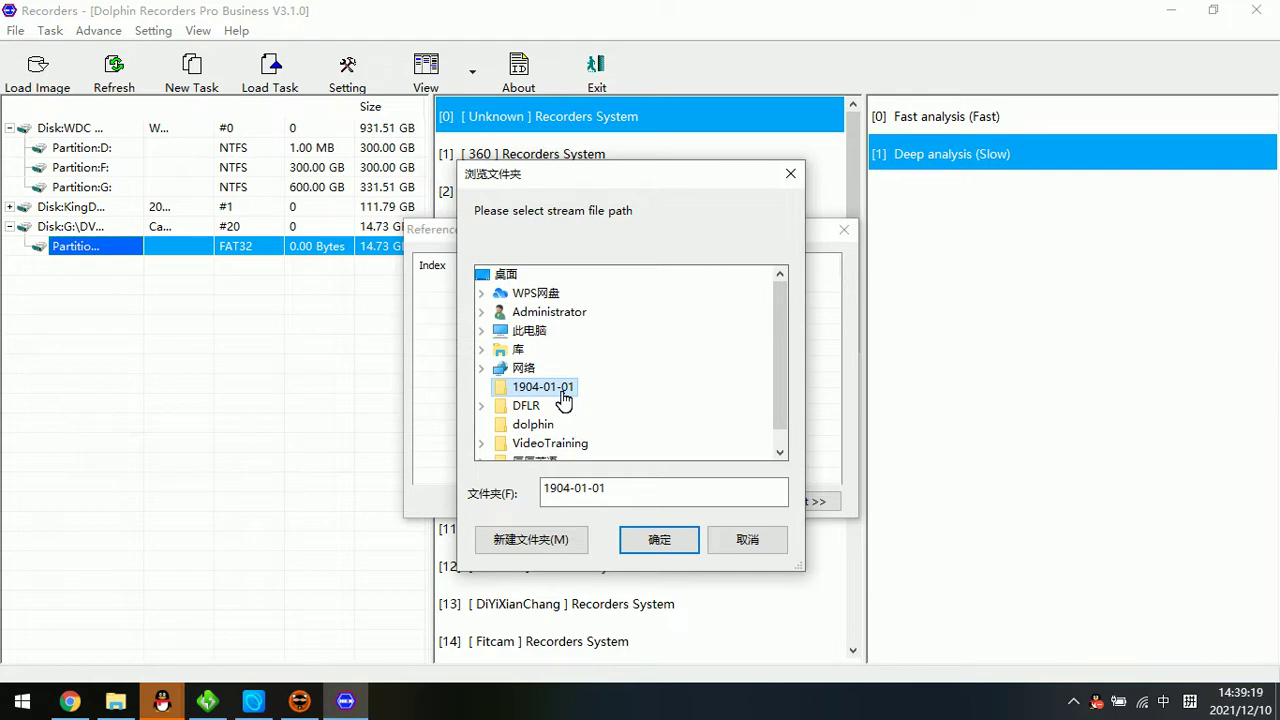
left_click(664, 541)
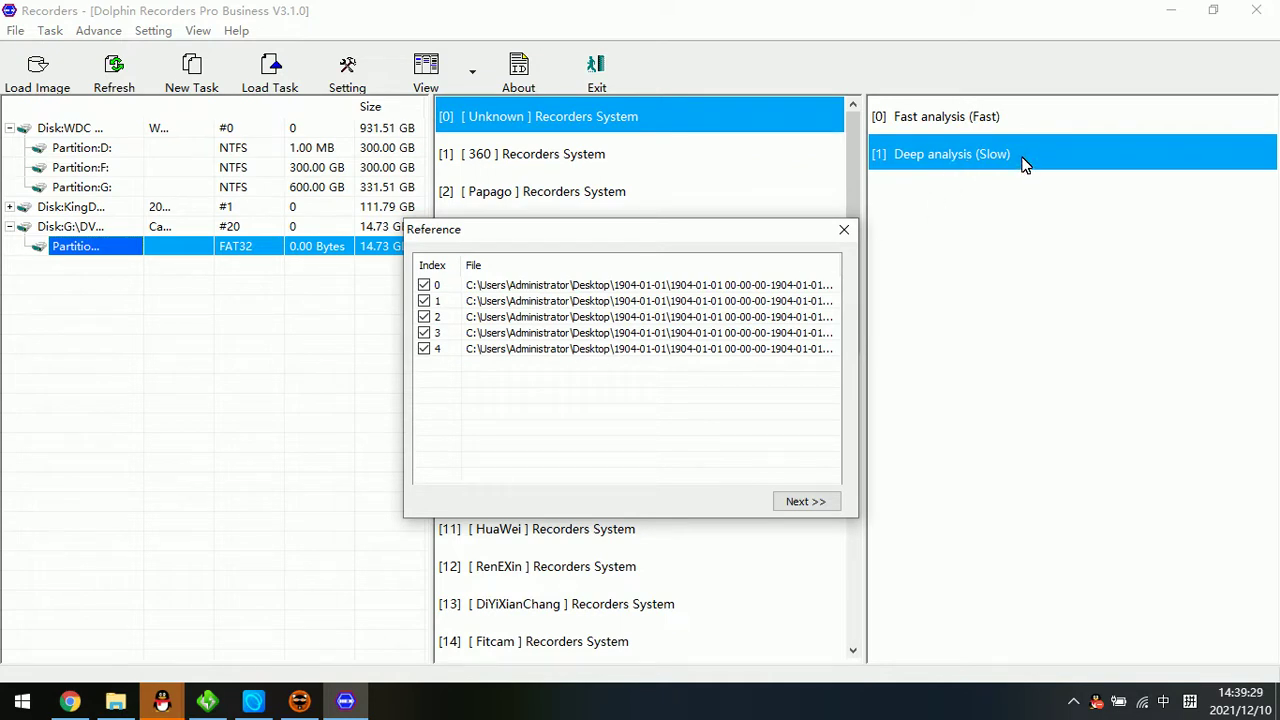
left_click(797, 502)
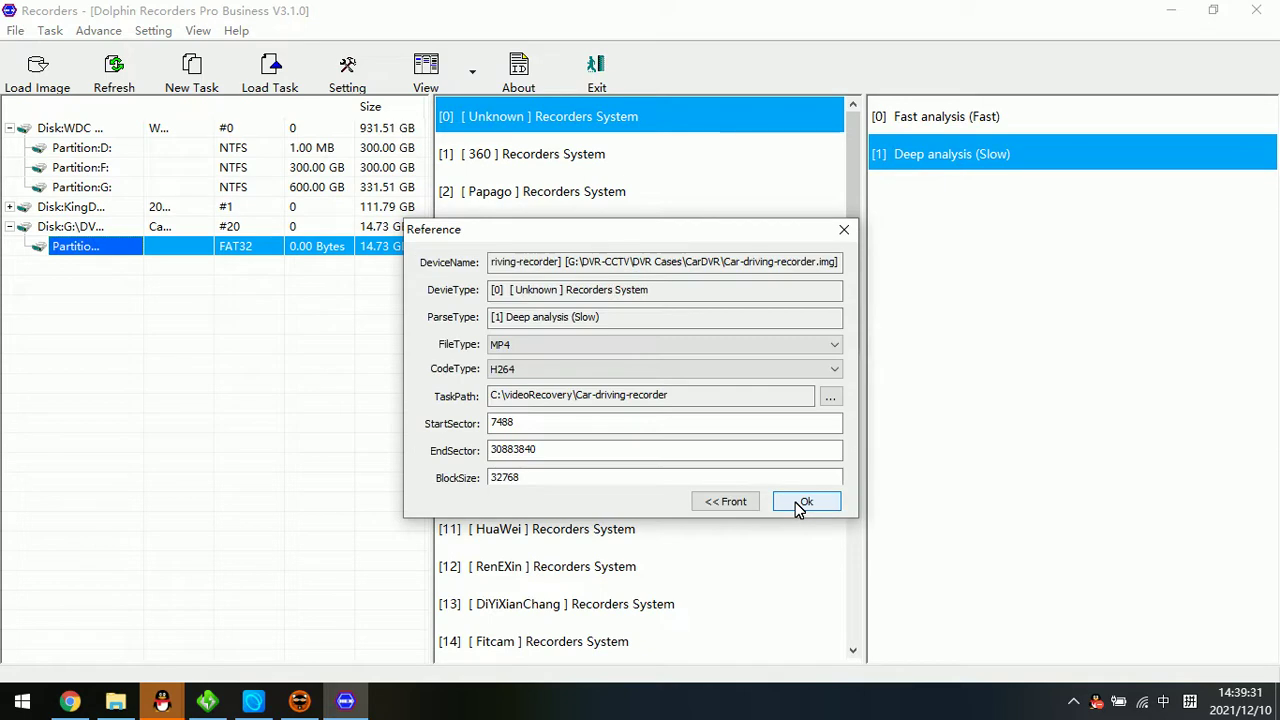
- Try to set the task path to a Car-driving-recorder-deep folder under C:\videoRecovery
left_click(694, 396)
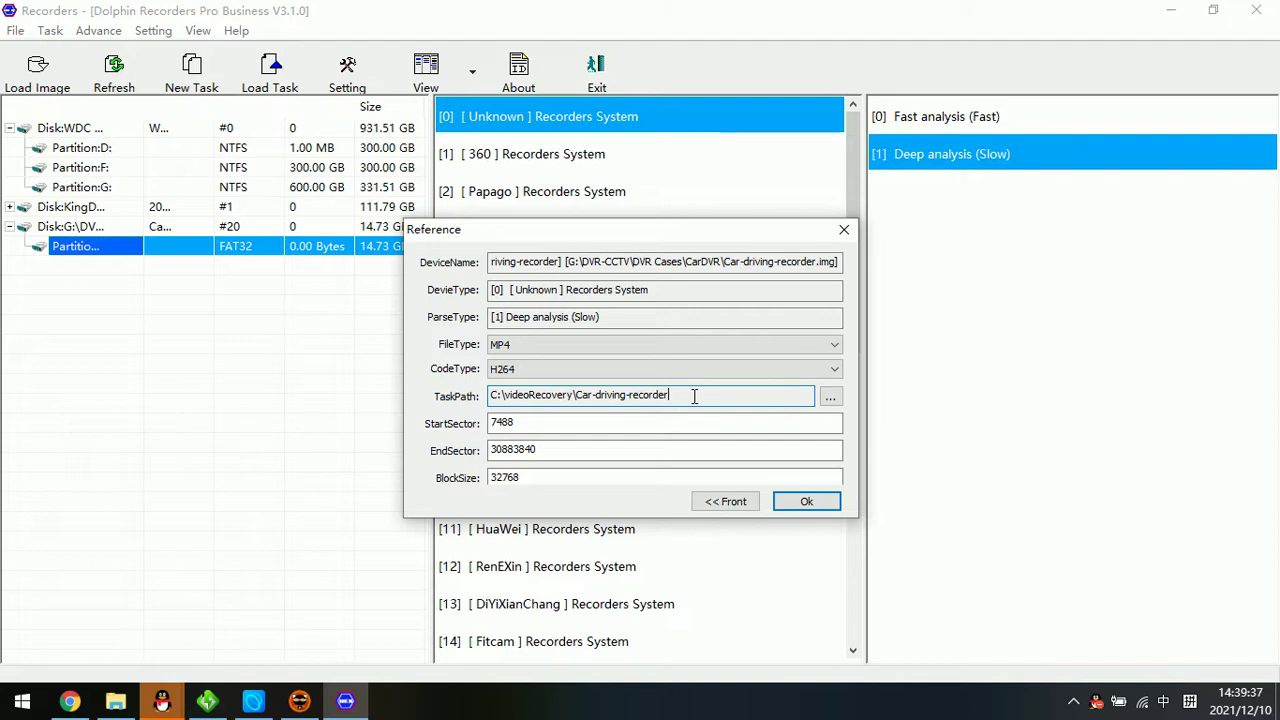
left_click(832, 398)
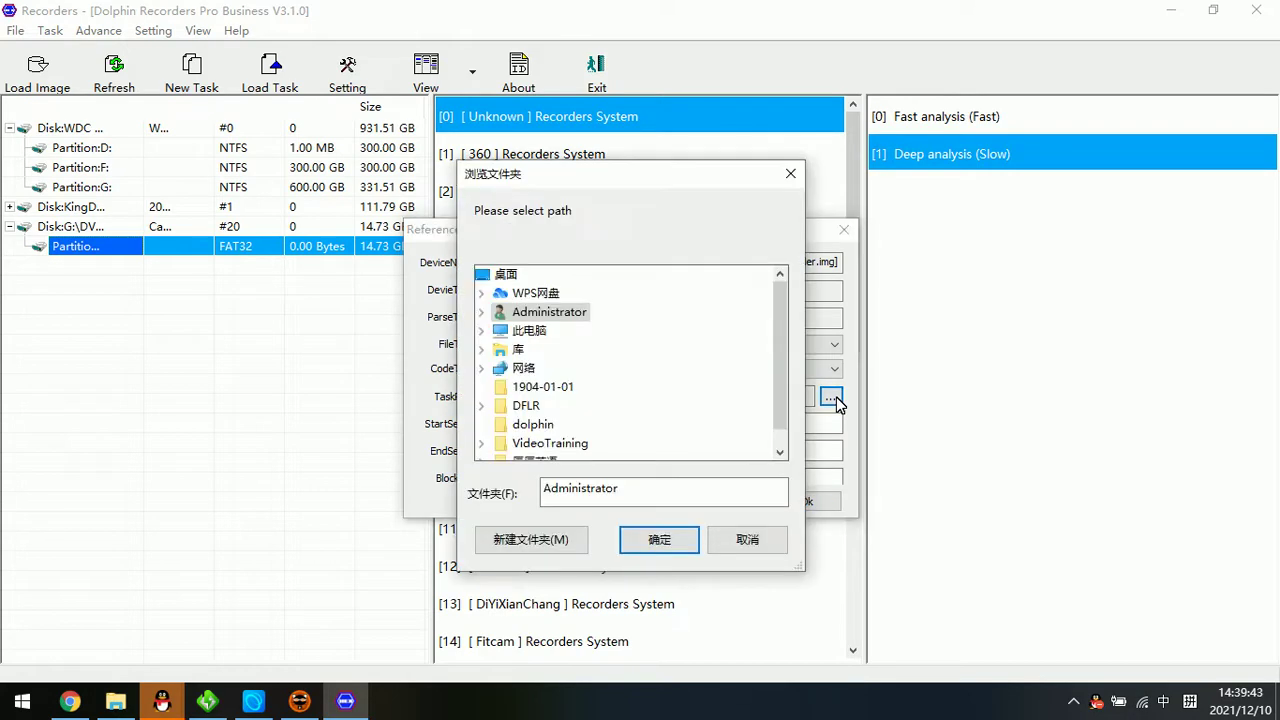
scroll(783, 383, "down", 1)
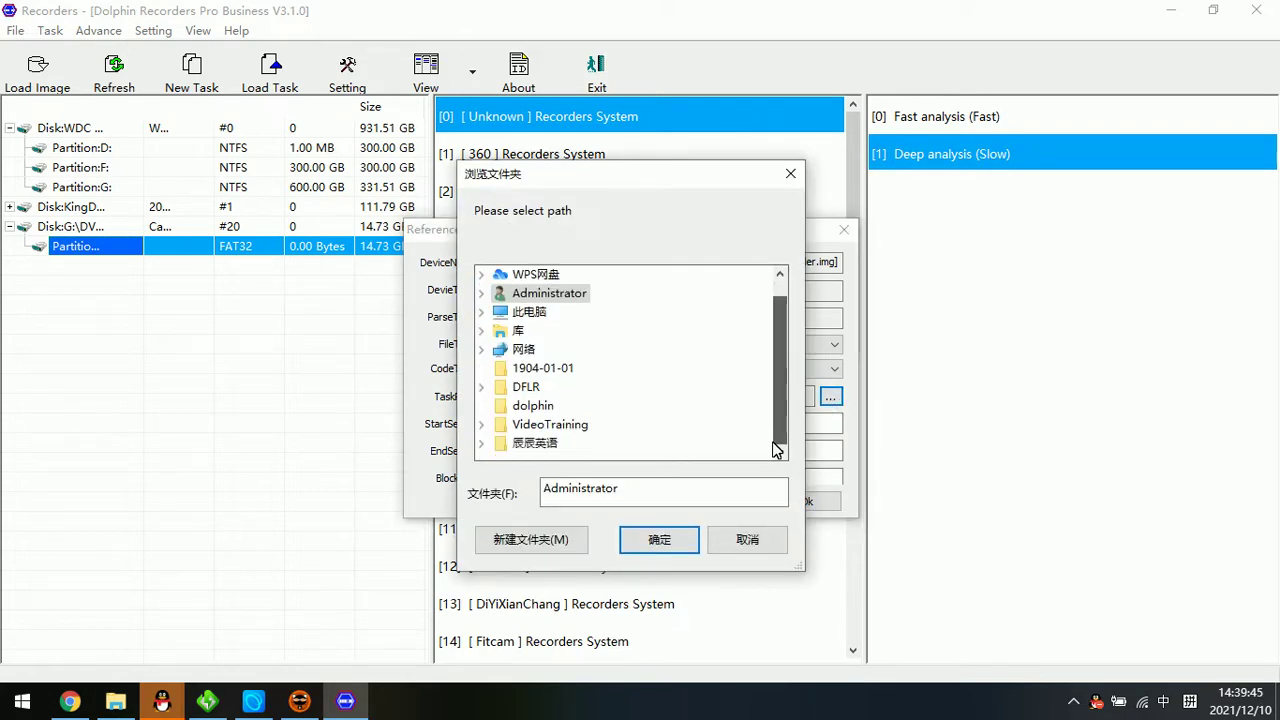
double_click(533, 314)
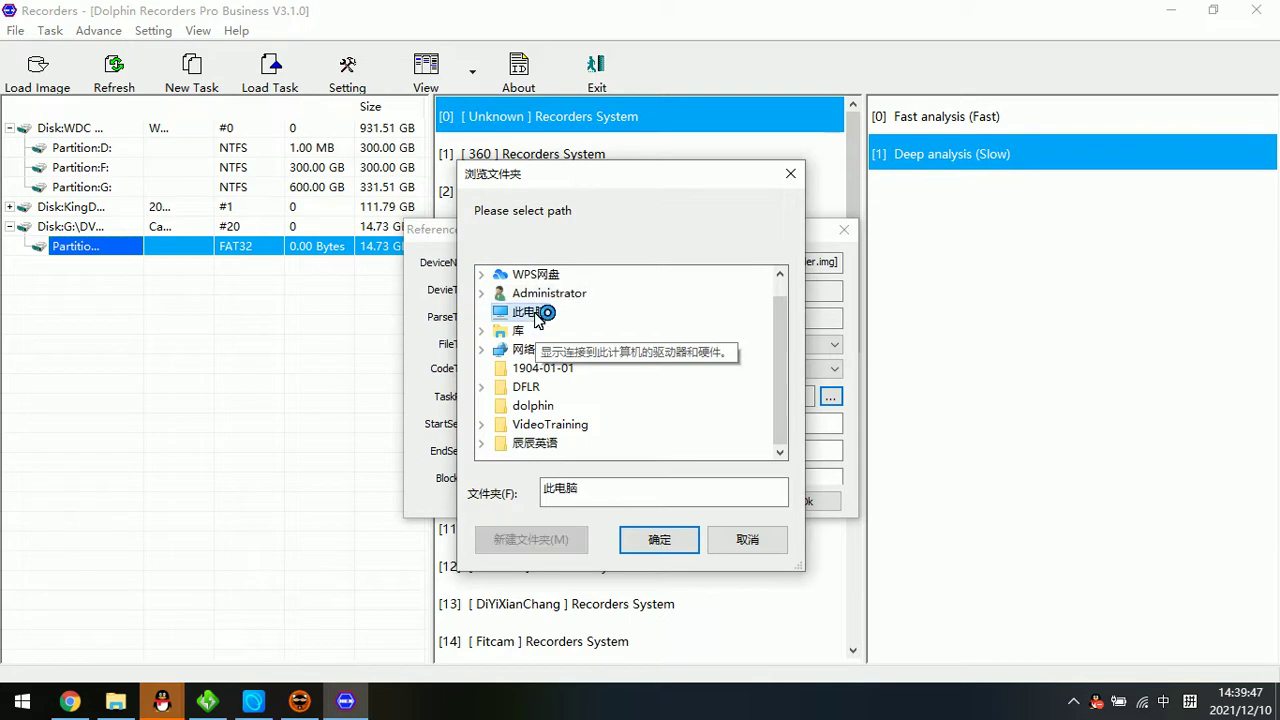
double_click(583, 352)
scroll(609, 424, "down", 1)
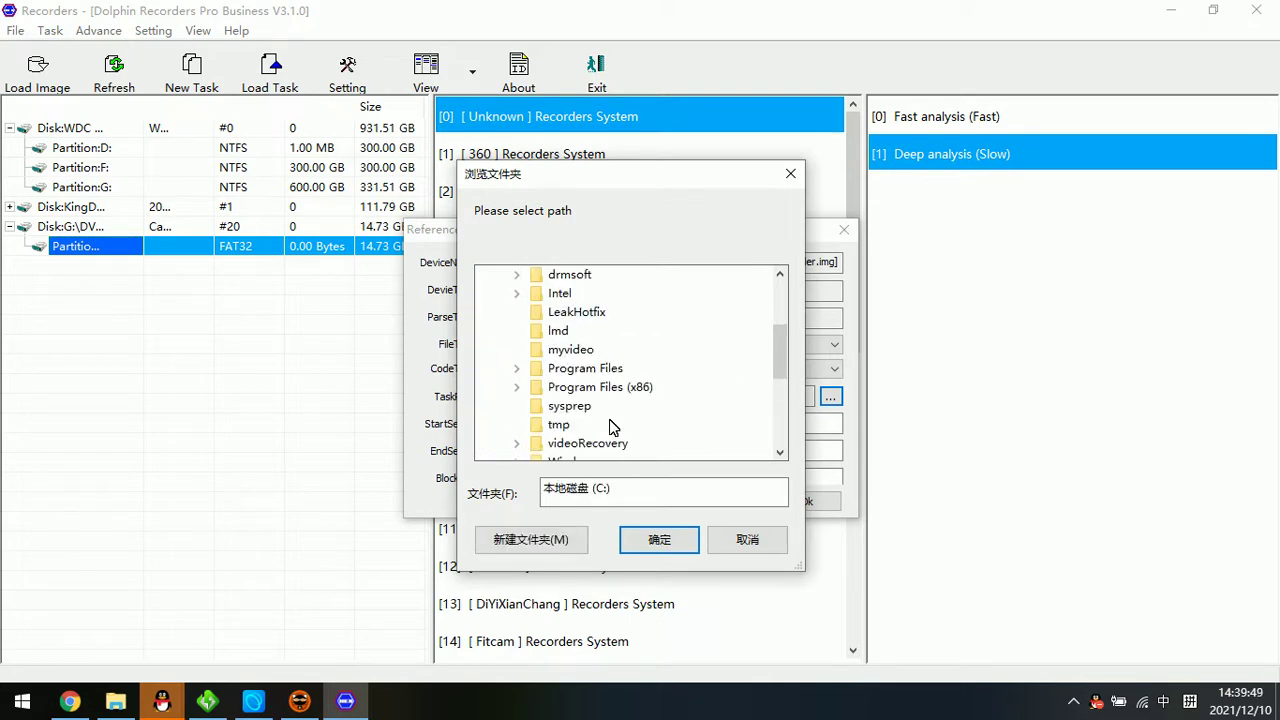
scroll(613, 395, "down", 1)
double_click(612, 390)
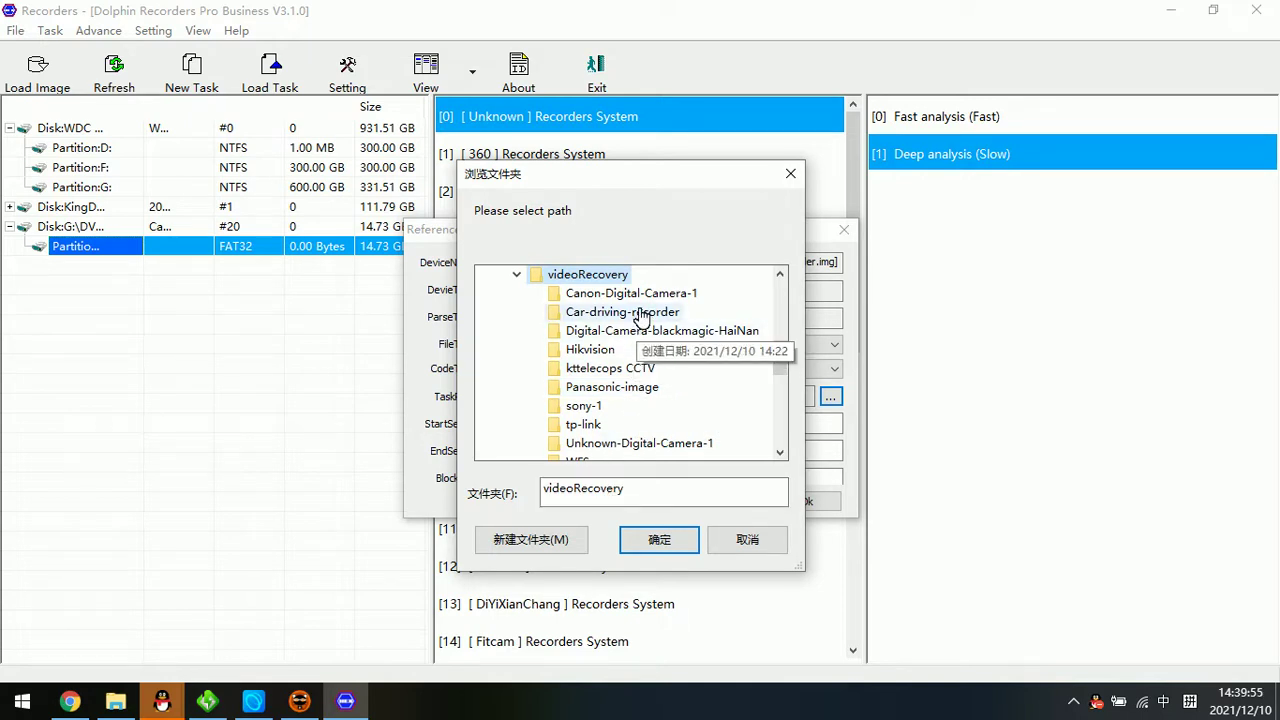
left_click(600, 313)
left_click(677, 487)
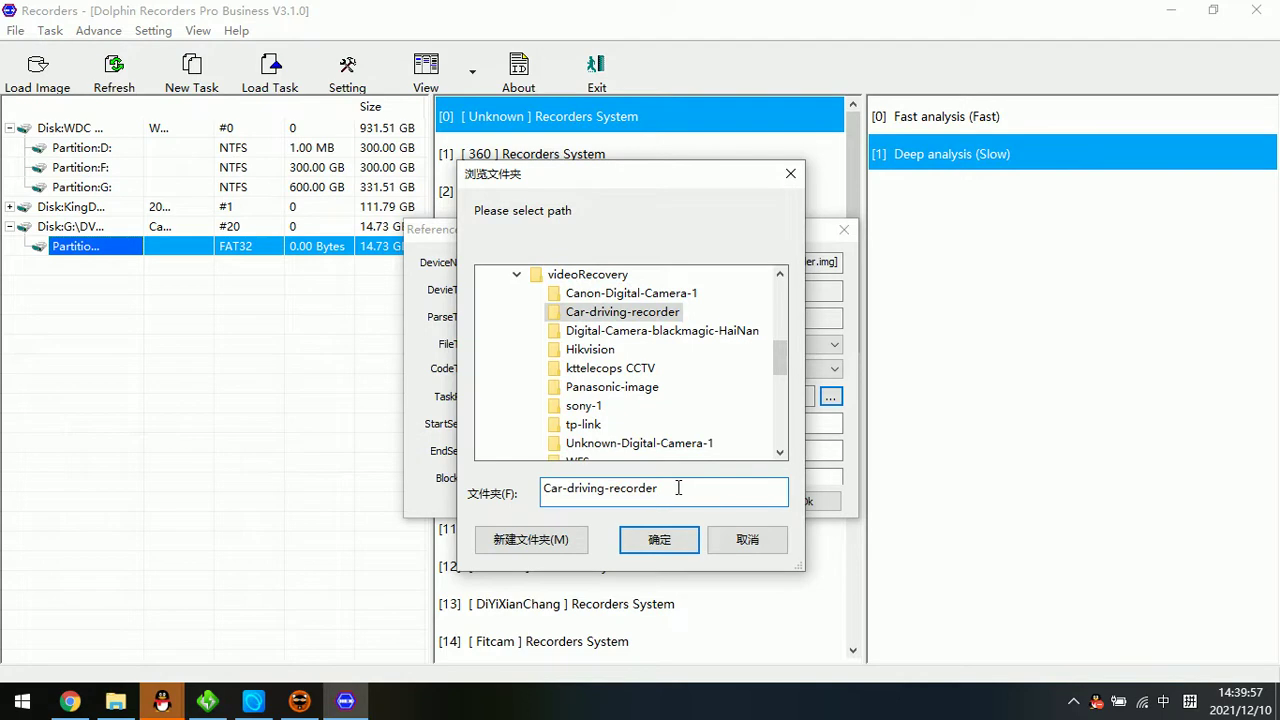
type("-deep")
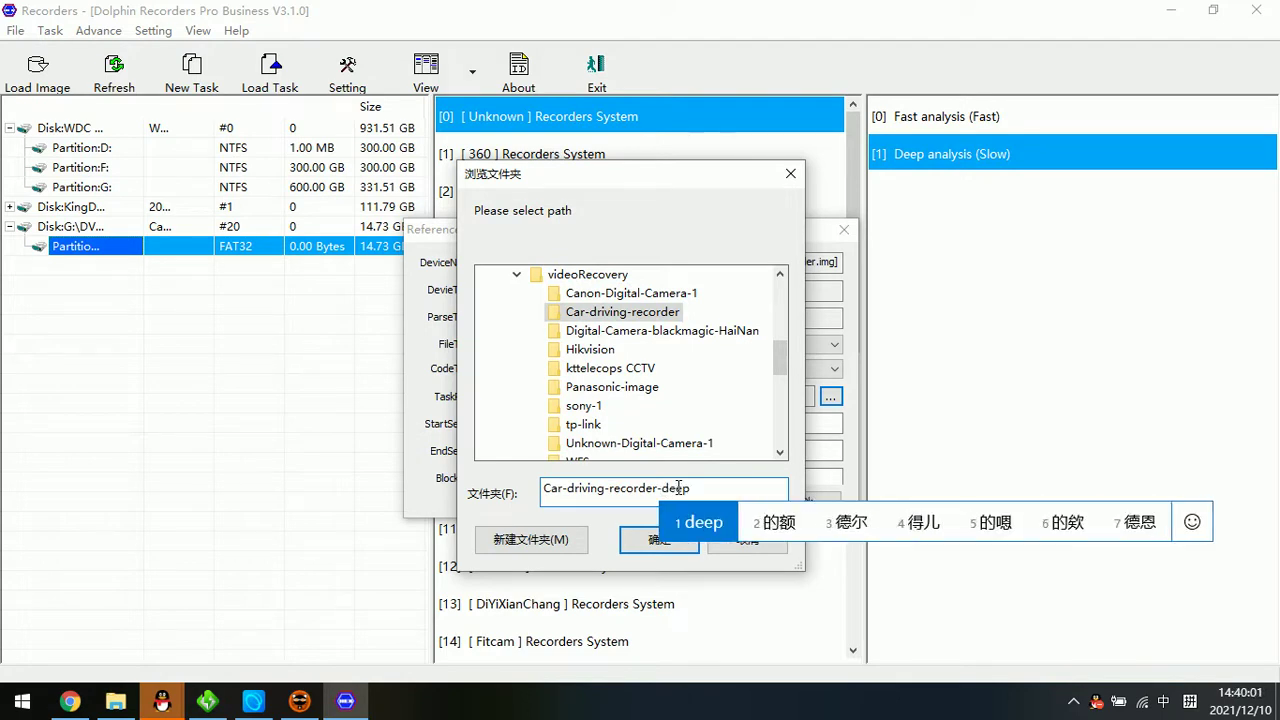
key("shift")
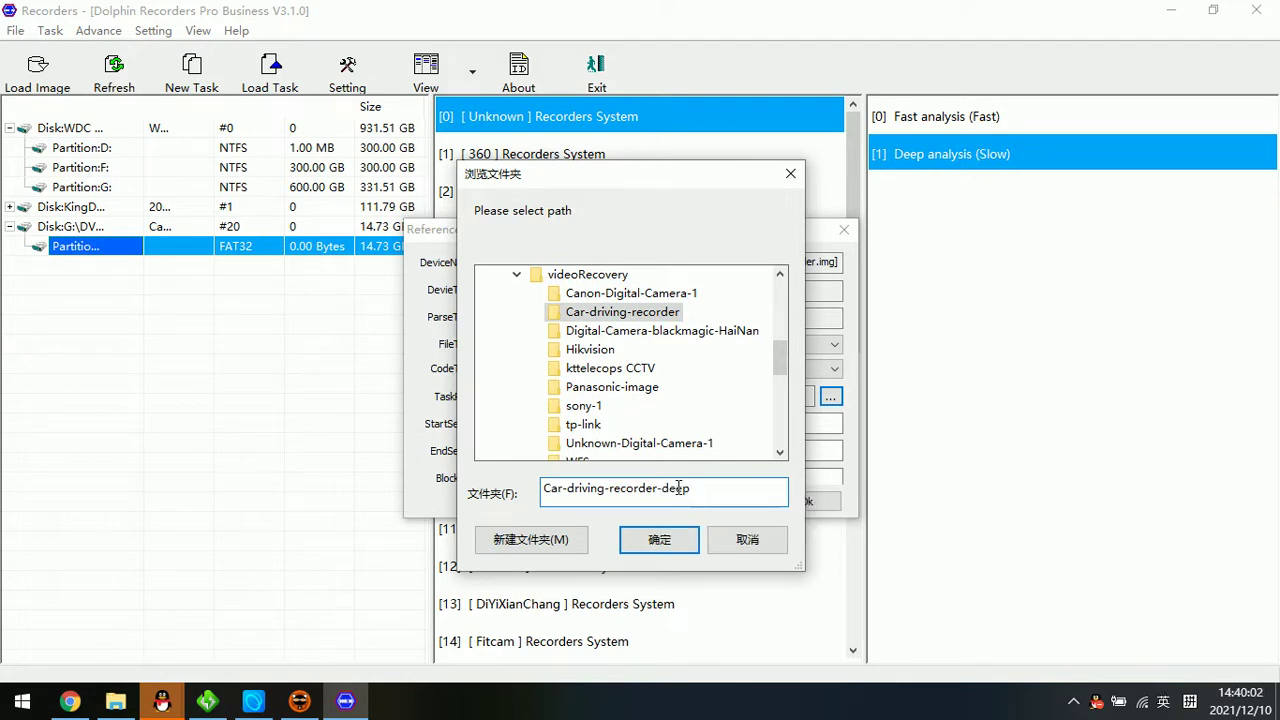
left_click(668, 541)
left_click(733, 392)
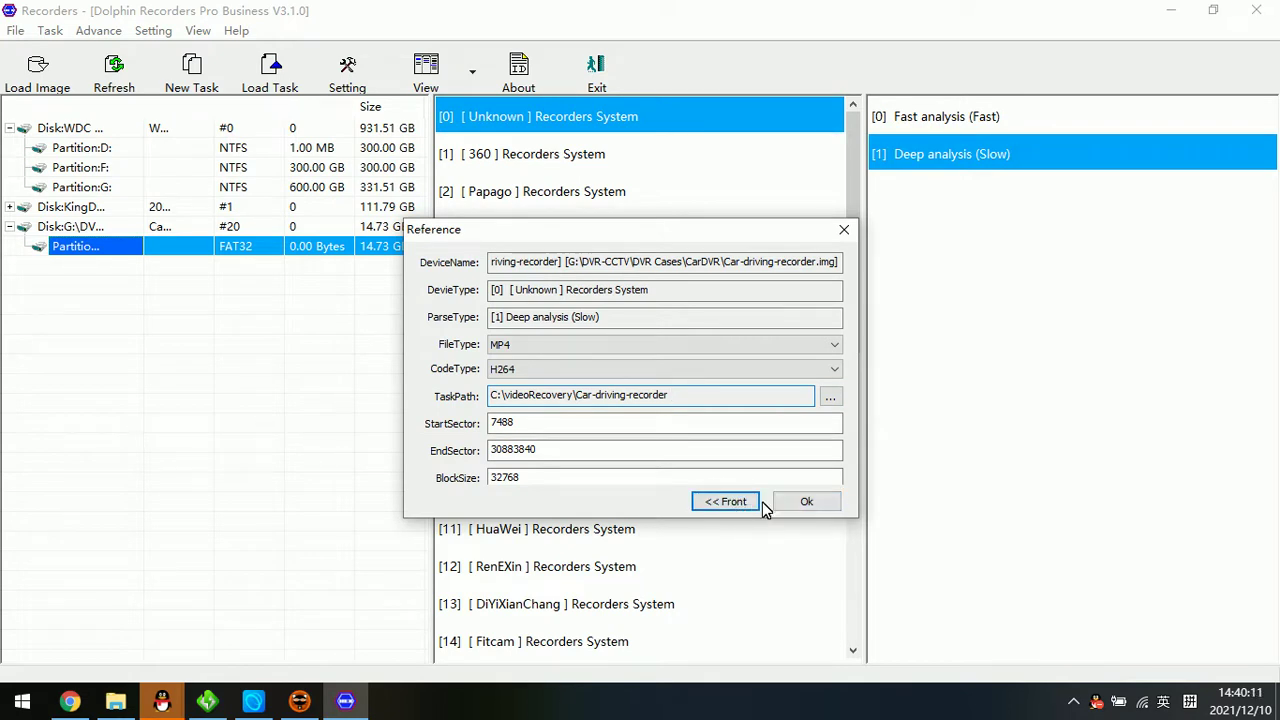
- Start the deep analysis, overwriting the previous task, and check the sample parsing entry in the log
left_click(824, 505)
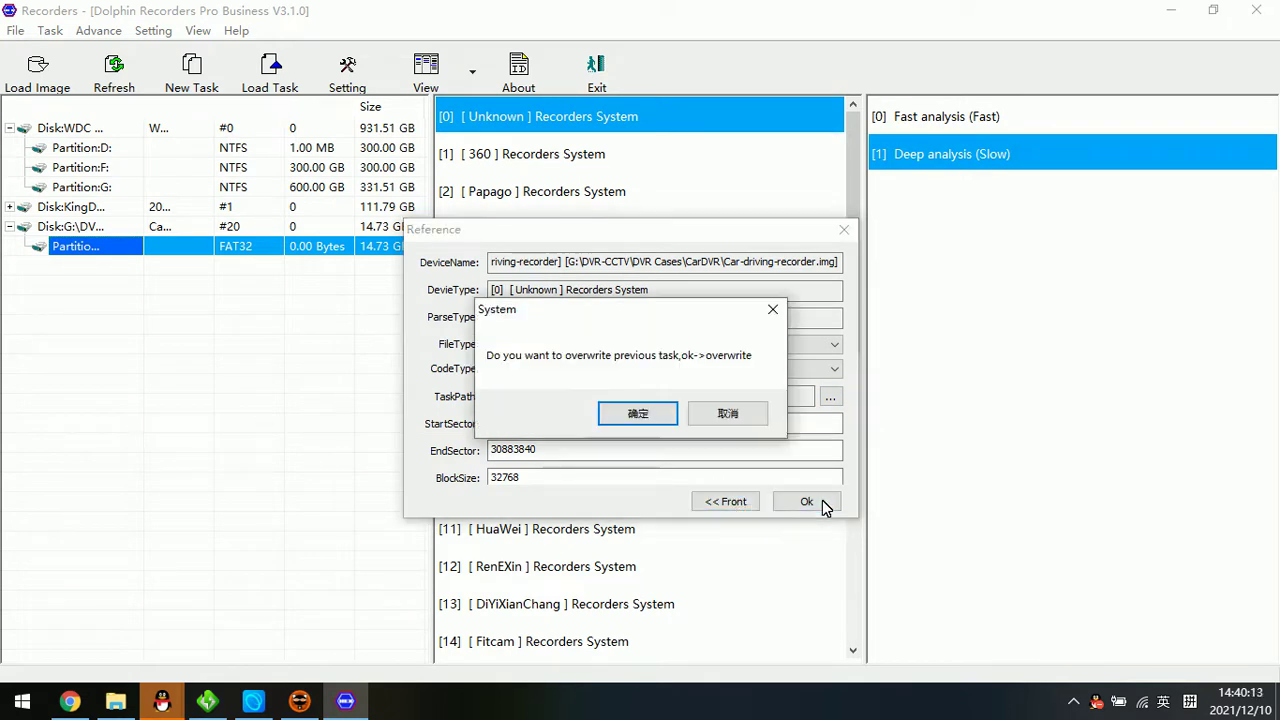
left_click(638, 414)
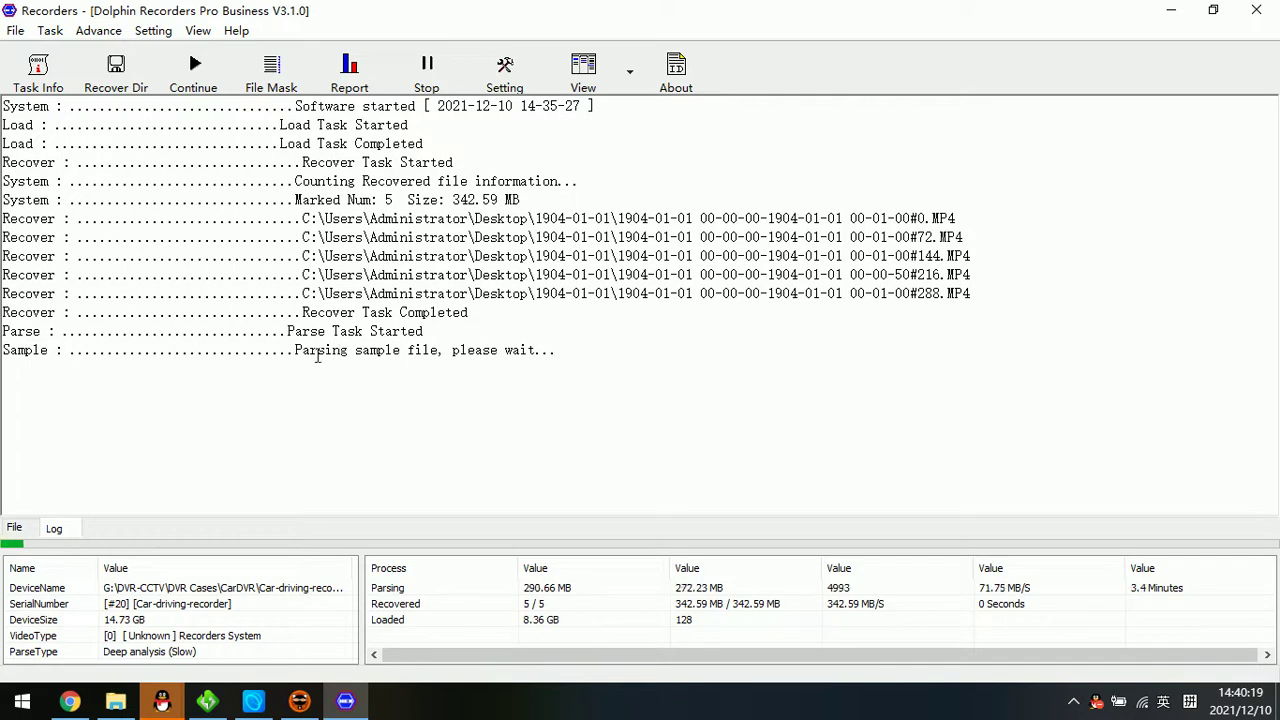
left_click_drag(291, 352, 608, 354)
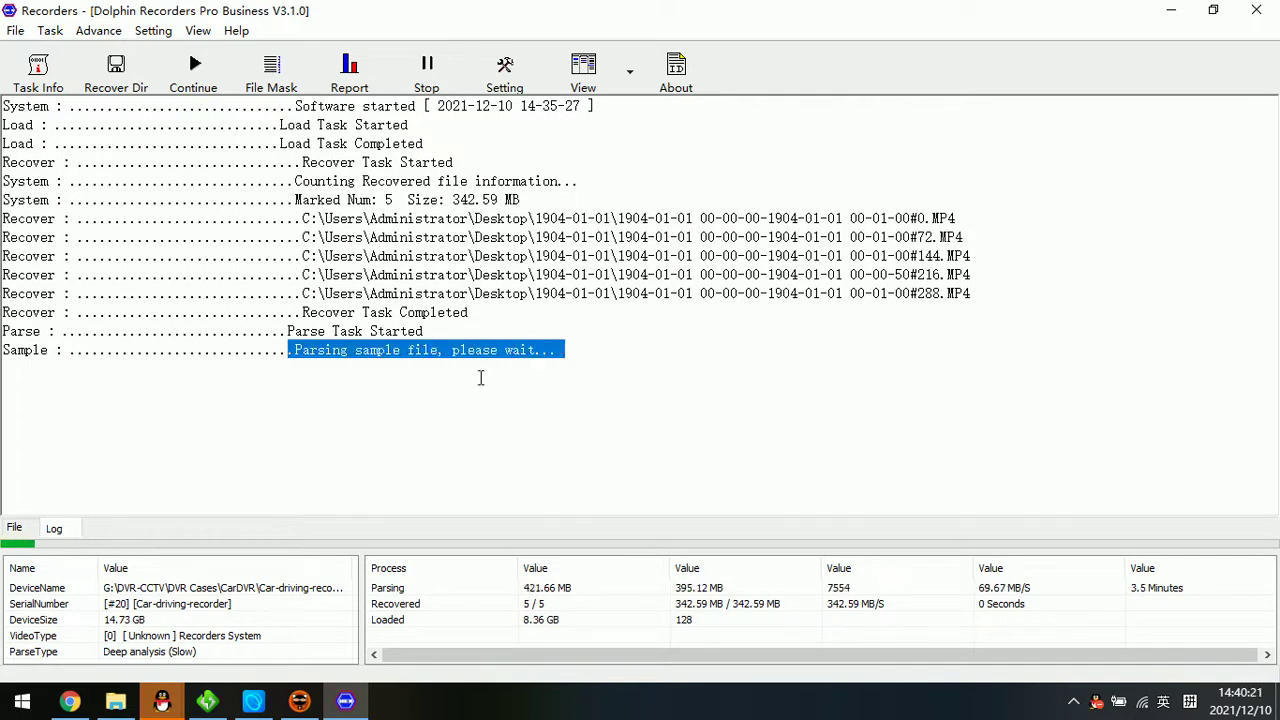
left_click(430, 374)
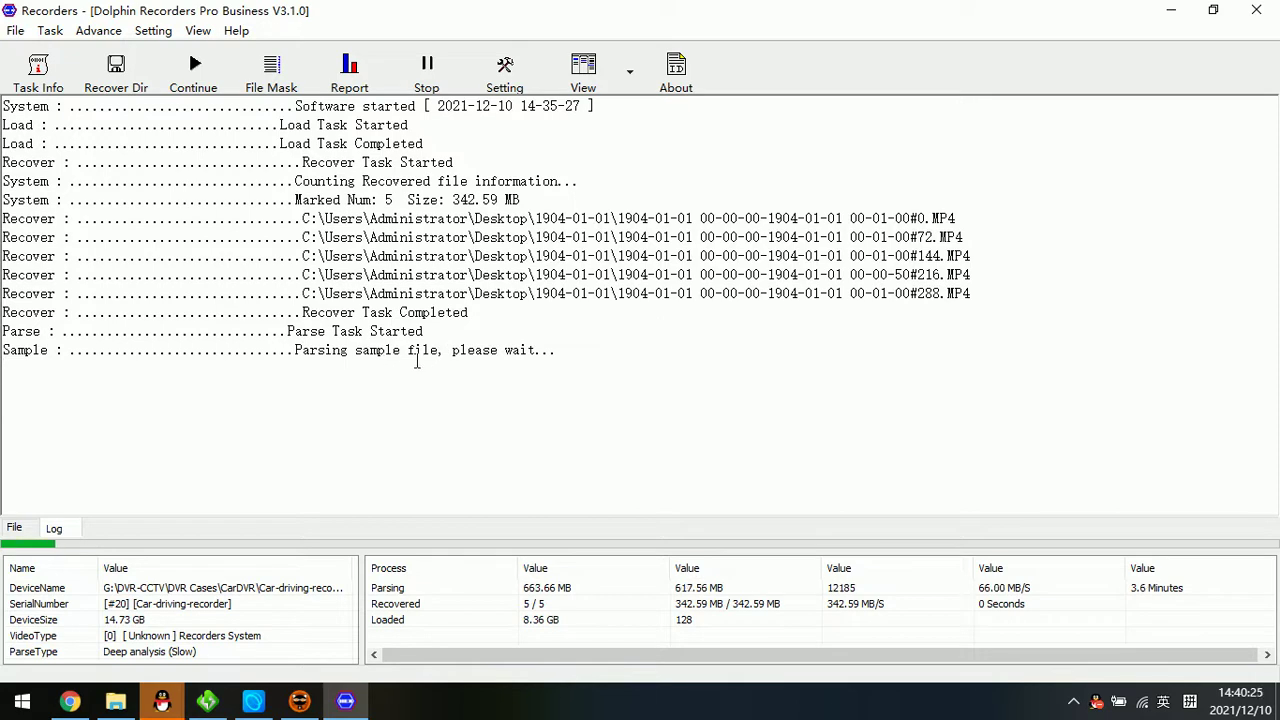
left_click(572, 354)
triple_click(572, 354)
left_click_drag(566, 352, 20, 352)
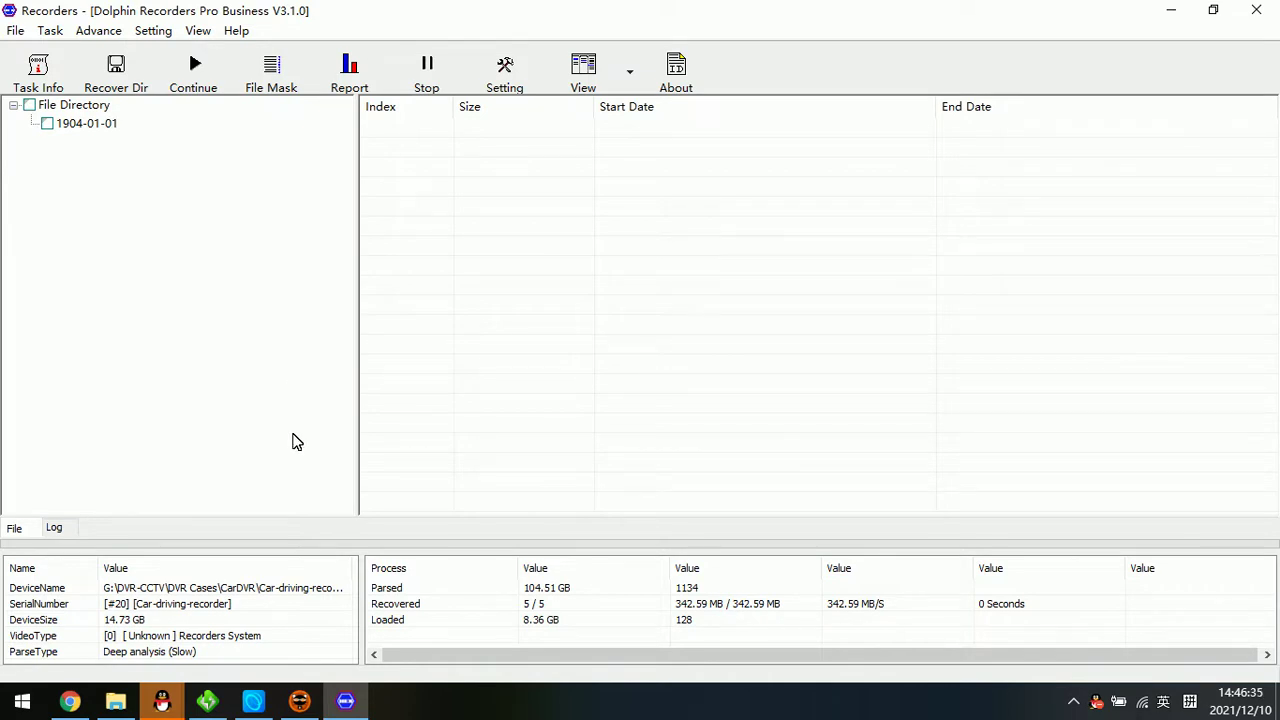
- Open the 1904-01-01 directory and look through the video files found by the deep analysis
left_click(98, 126)
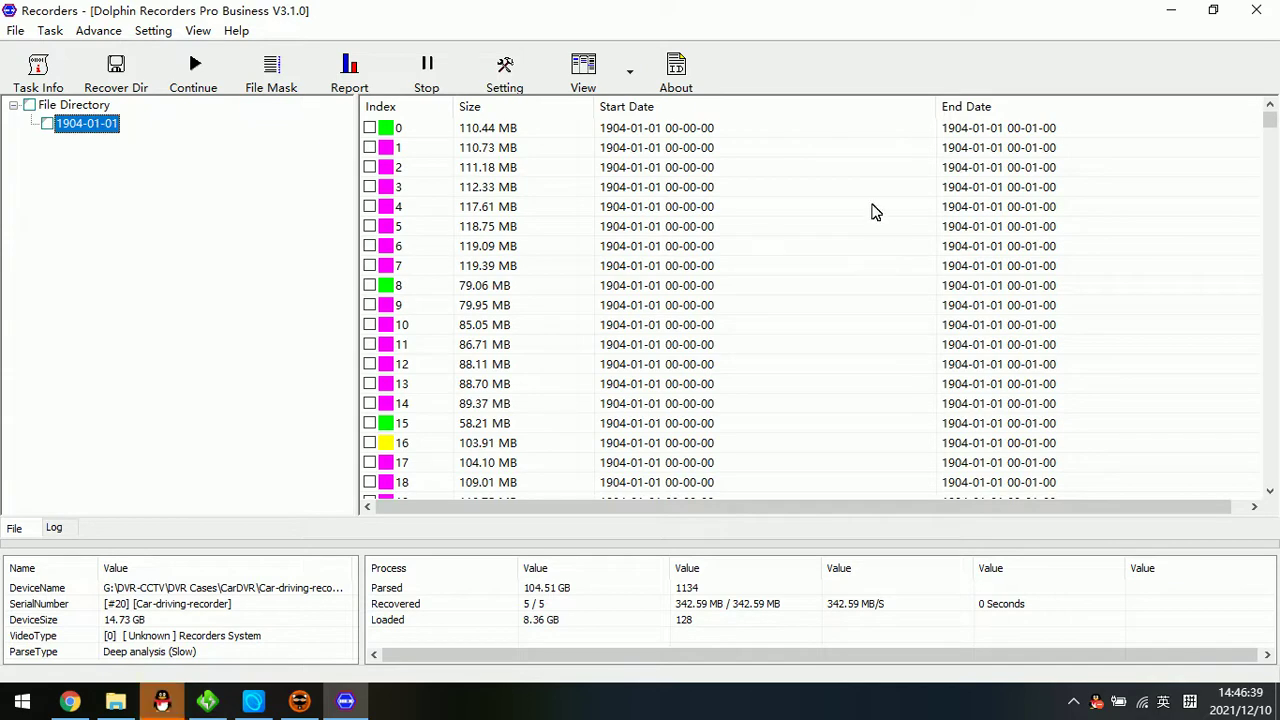
scroll(501, 360, "down", 2)
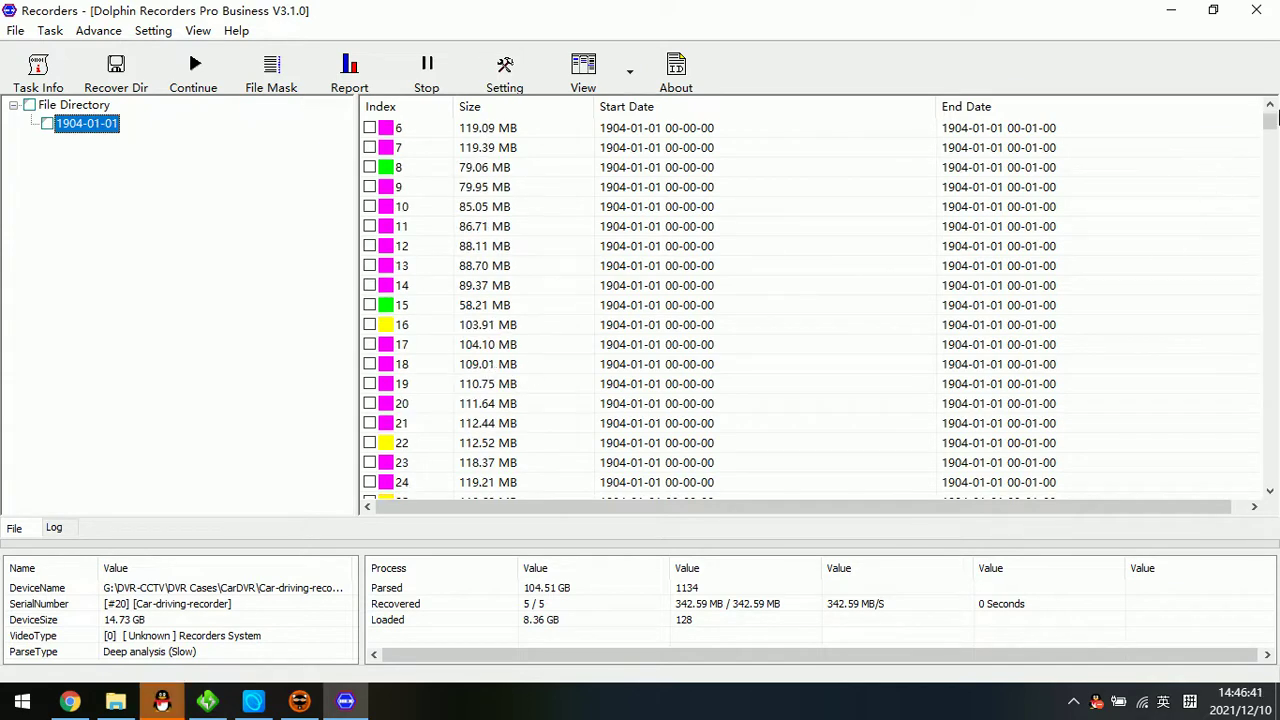
left_click_drag(1276, 118, 1180, 146)
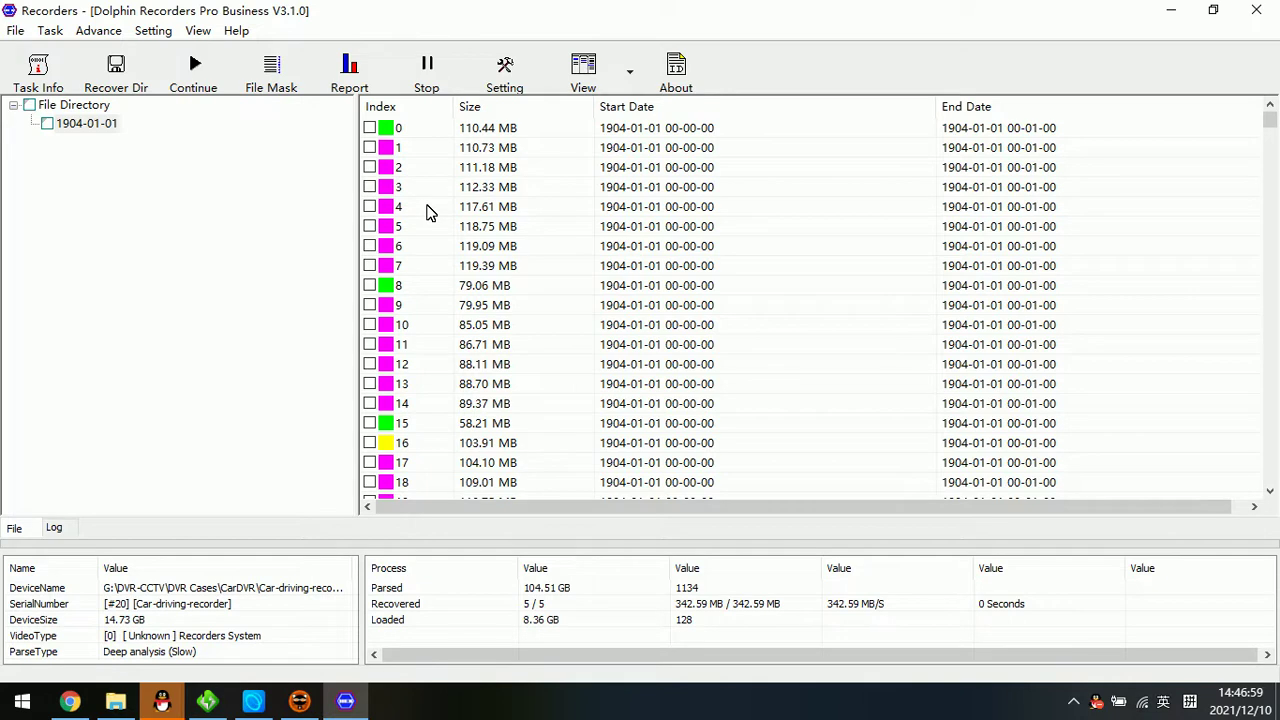
right_click(459, 191)
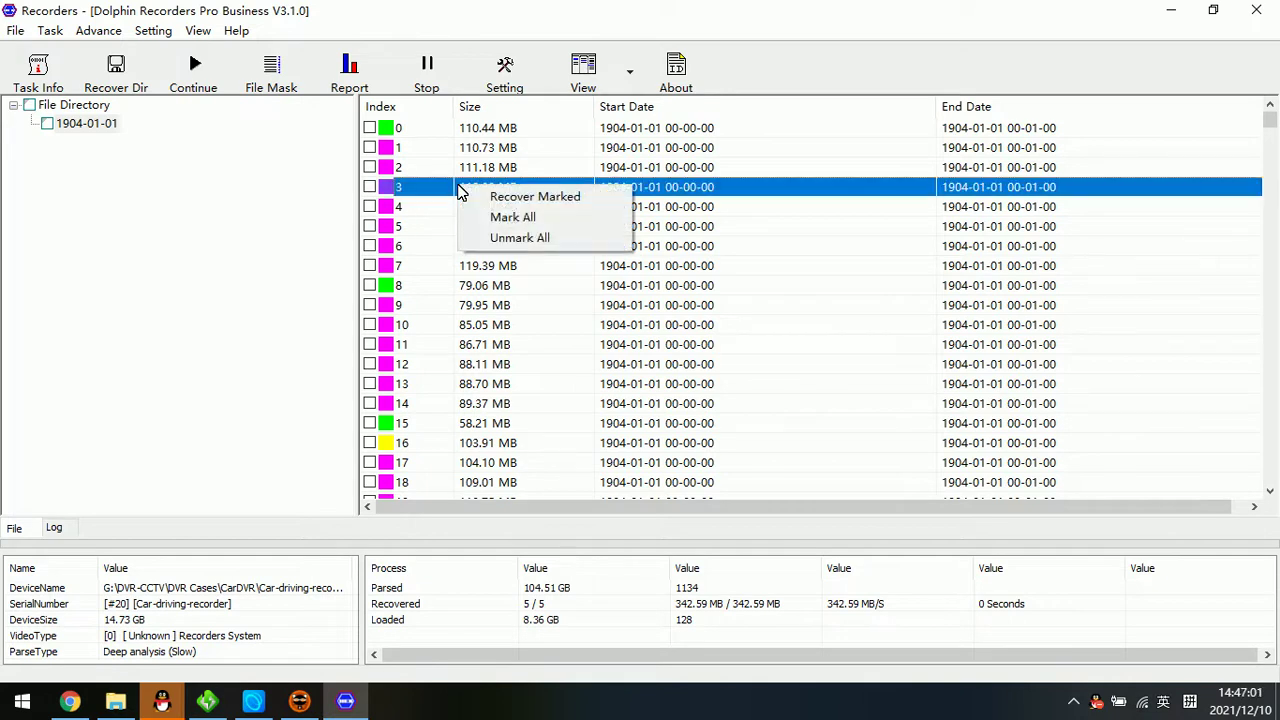
left_click(289, 263)
left_click(524, 195)
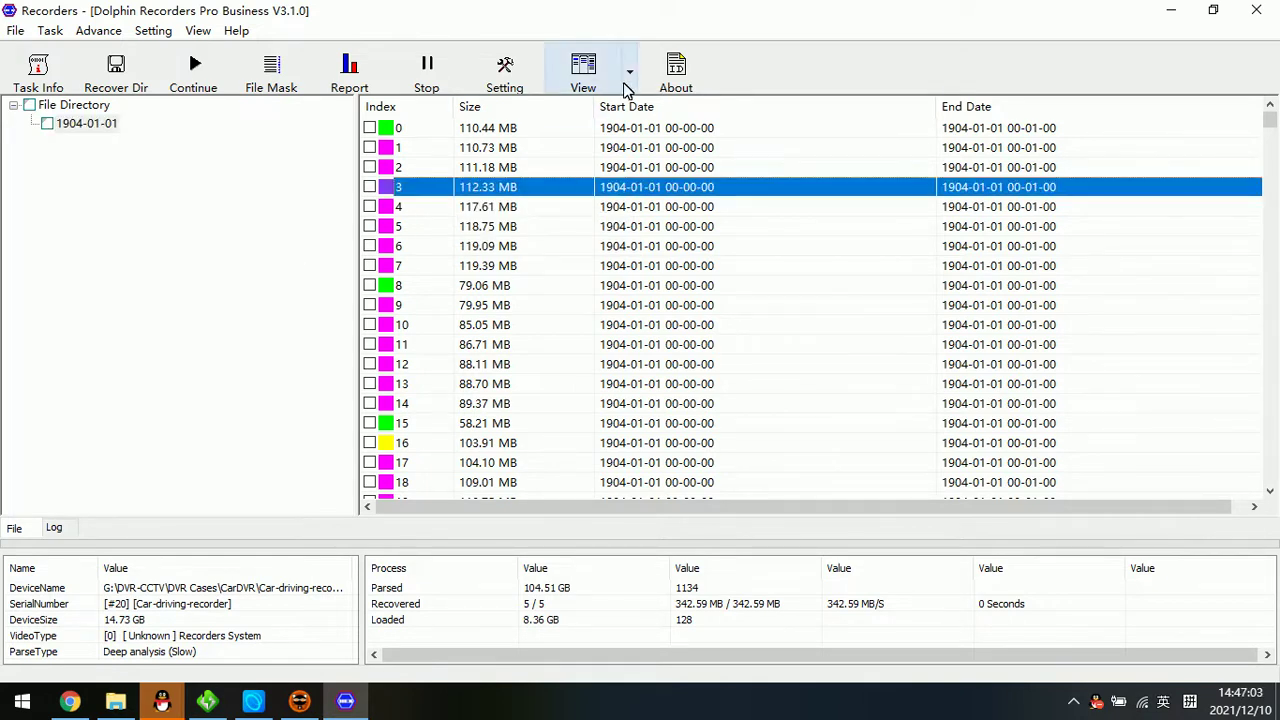
left_click(632, 74)
left_click(474, 230)
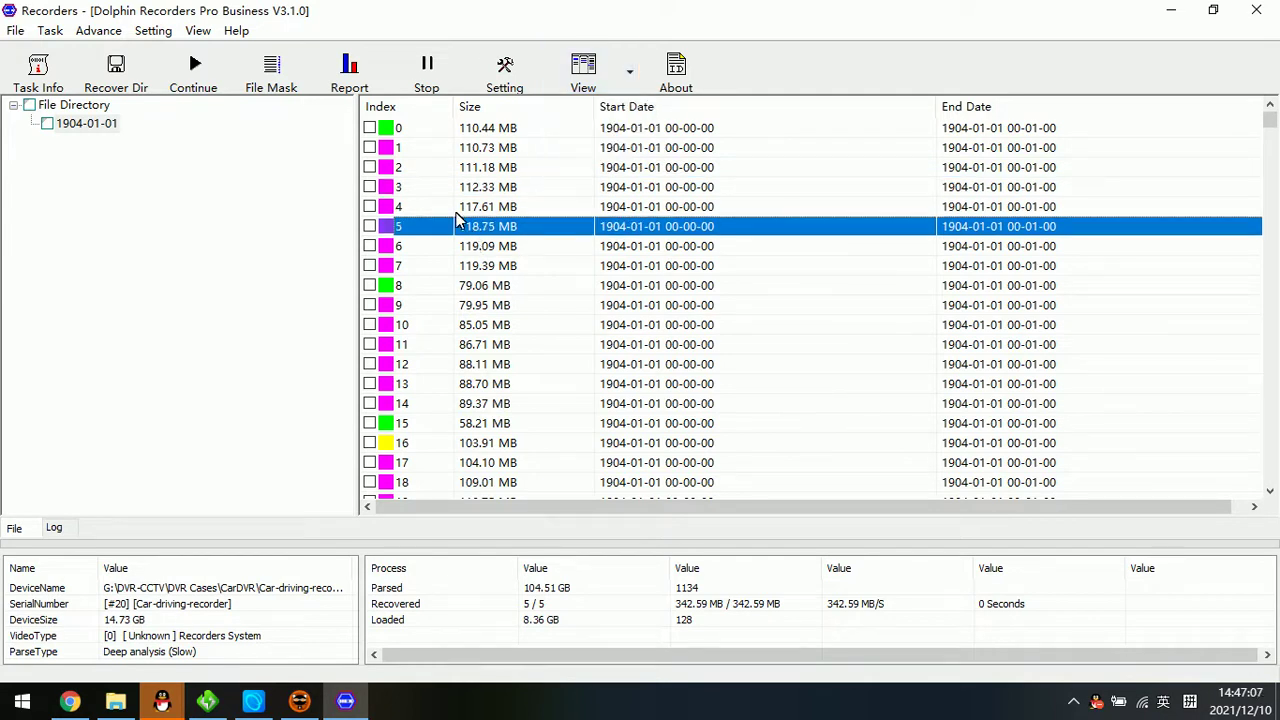
- Filter the found files with the file mask, excluding the 0-20% and 20-50% states
left_click(270, 68)
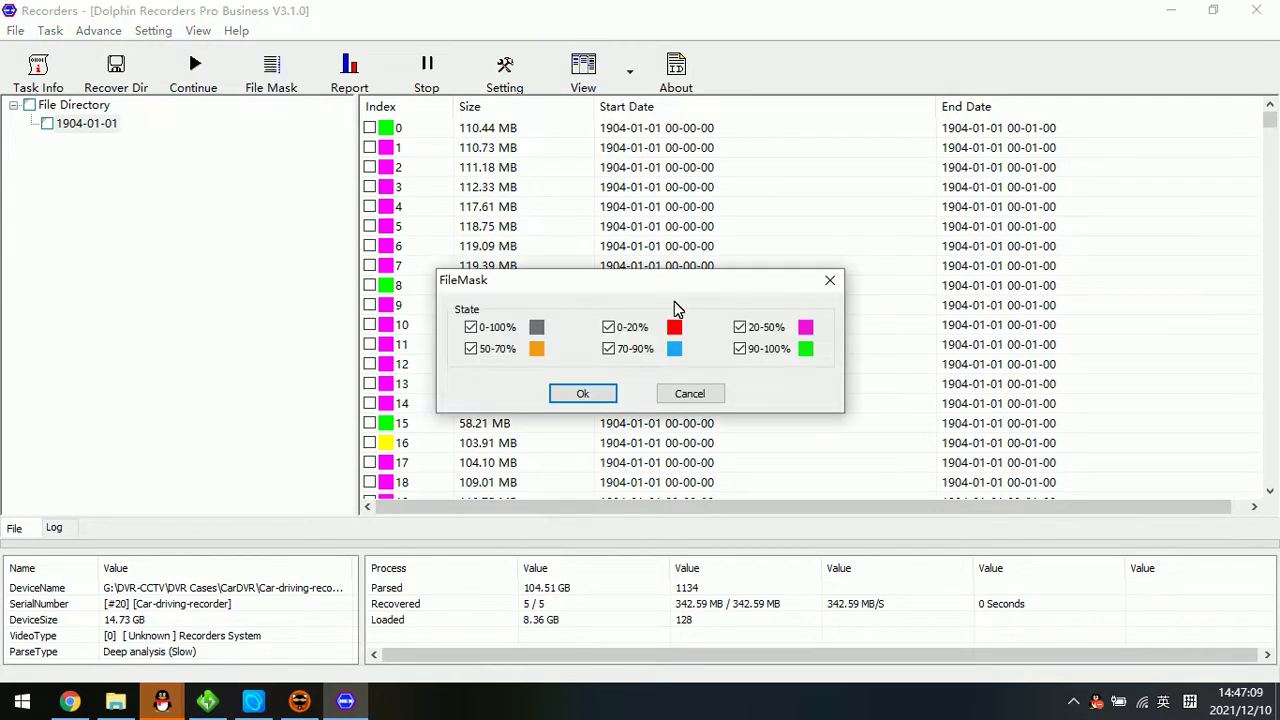
left_click_drag(663, 283, 740, 271)
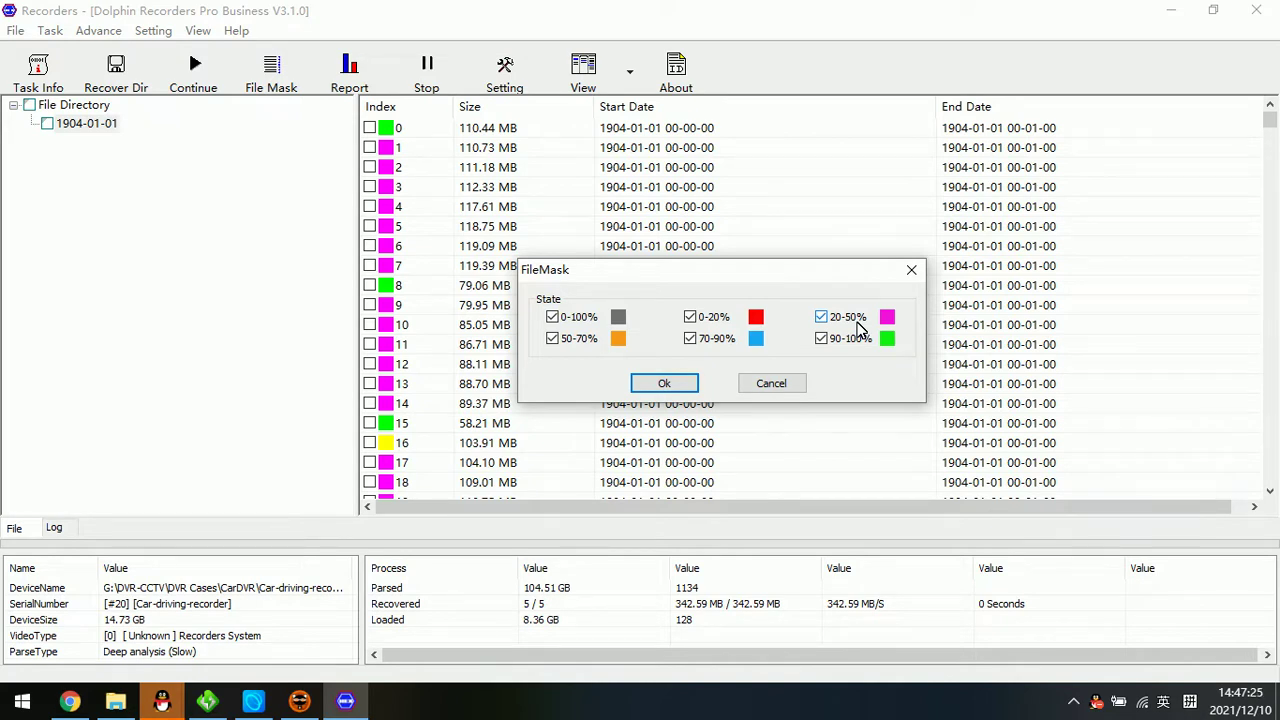
left_click(822, 316)
left_click(553, 318)
left_click(553, 320)
left_click(706, 325)
left_click(687, 385)
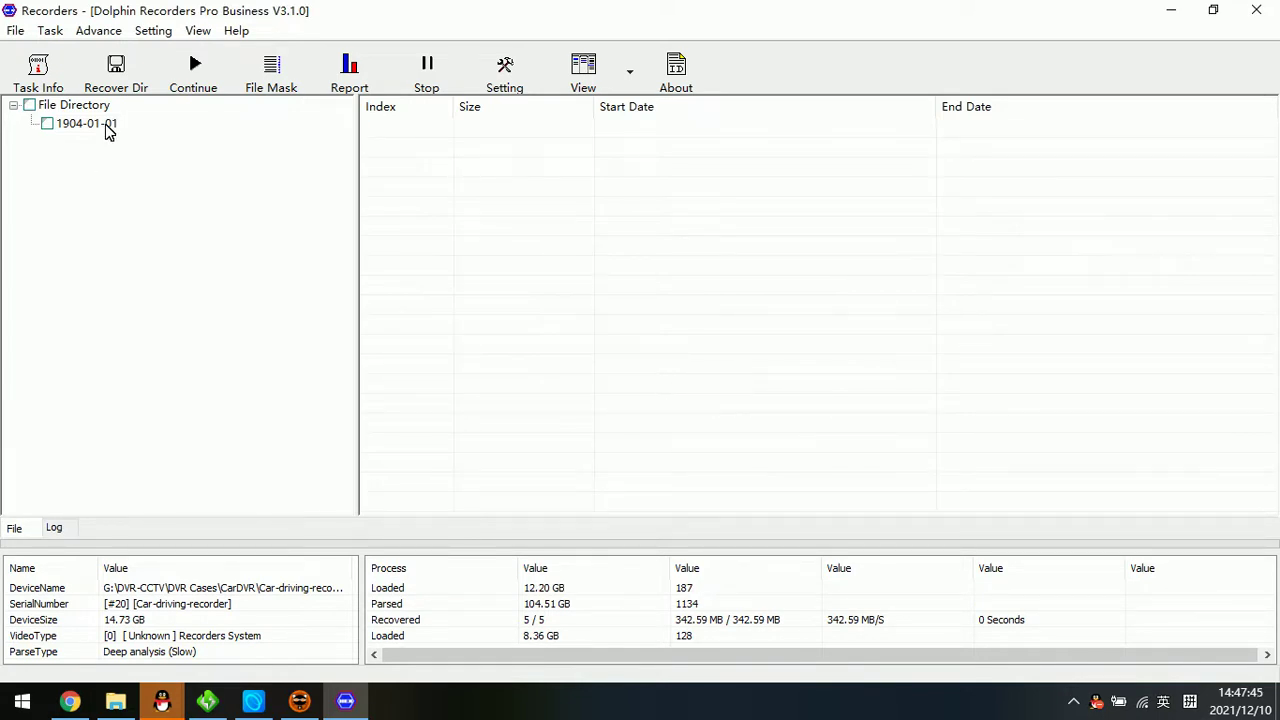
- Reopen the 1904-01-01 directory and look through the filtered video files
left_click(110, 133)
scroll(414, 334, "down", 13)
scroll(455, 355, "down", 17)
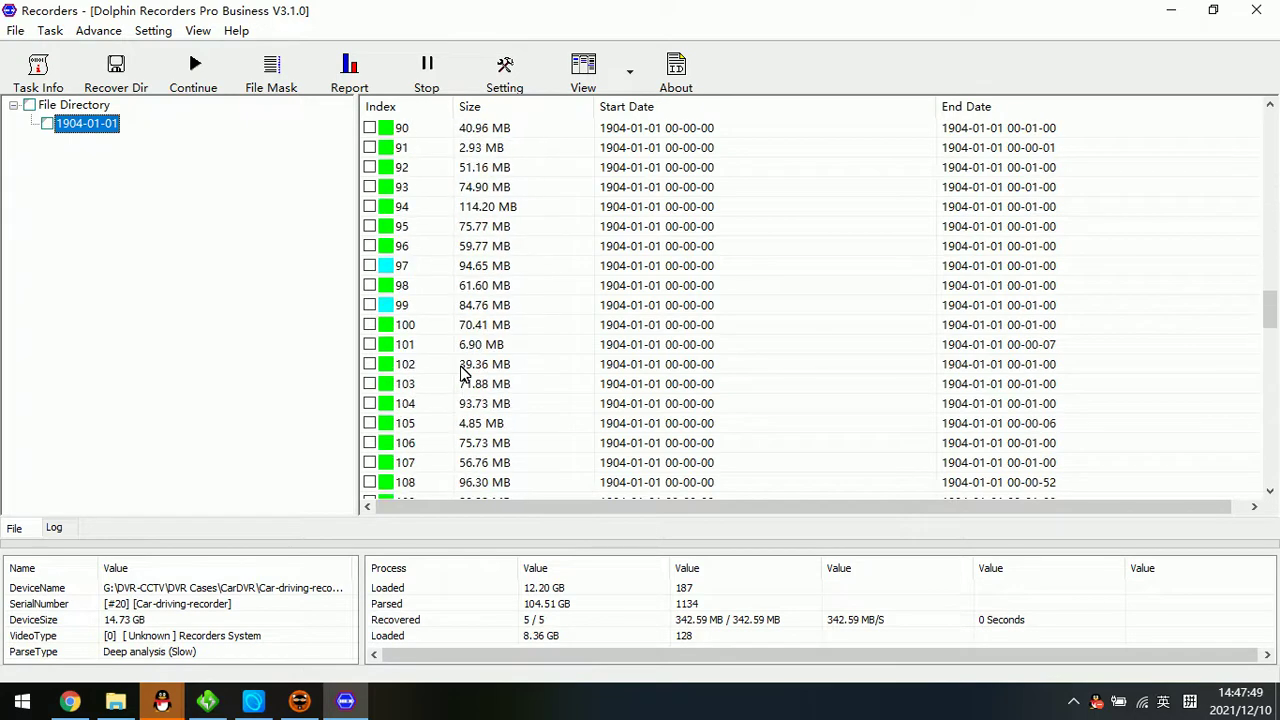
- Restrict the file mask to the 90-100% state by excluding the 0-100% and 70-90% states
scroll(466, 371, "down", 7)
left_click_drag(1268, 352, 1256, 103)
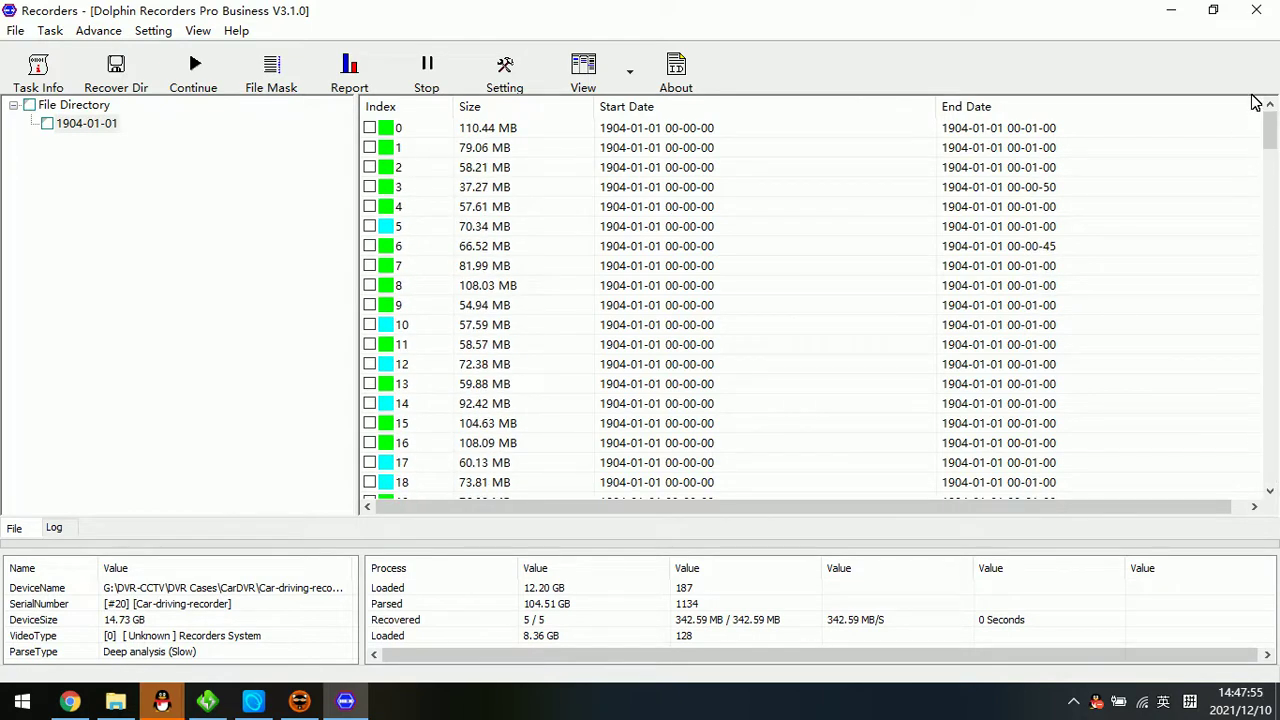
left_click(545, 226)
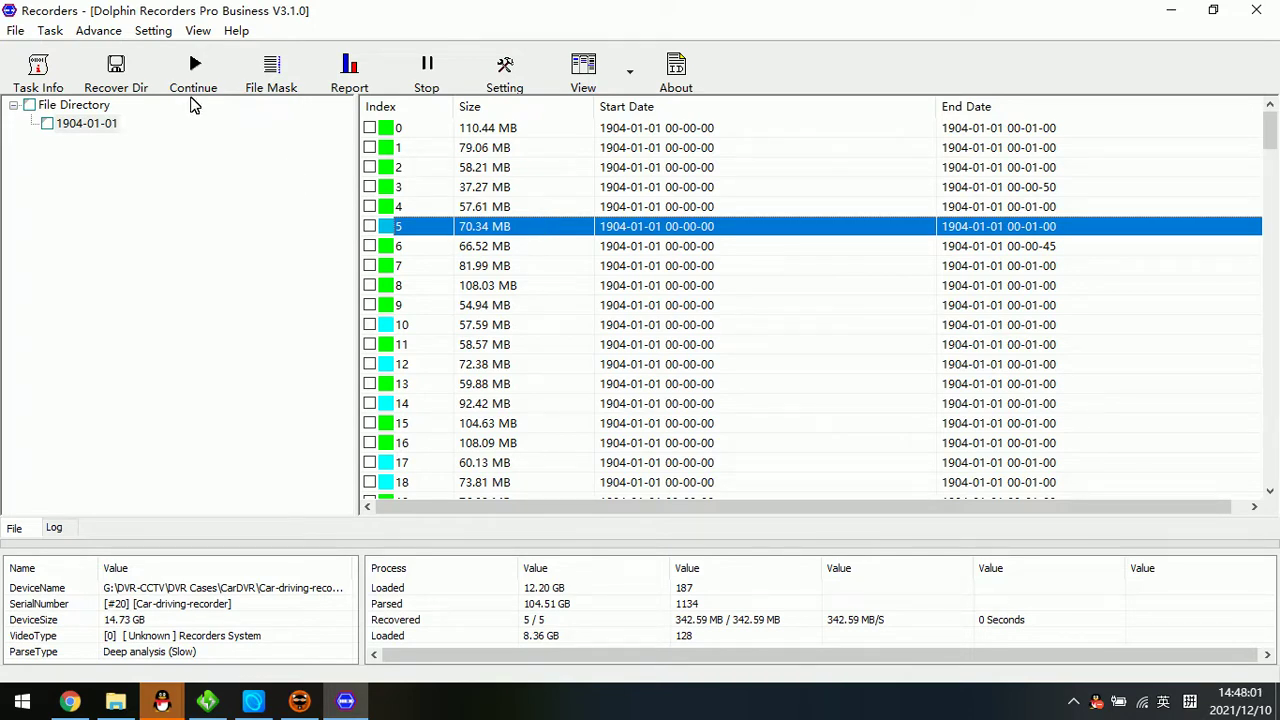
left_click(260, 70)
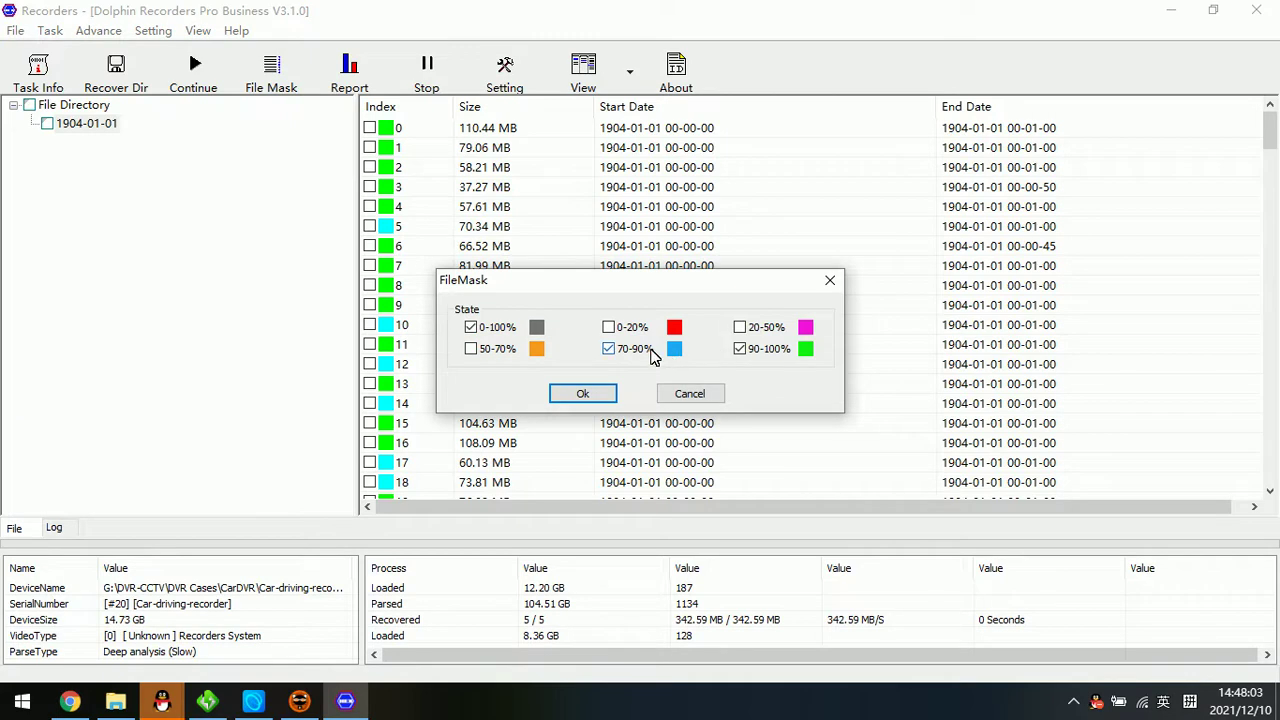
left_click(610, 349)
left_click(485, 334)
left_click(589, 396)
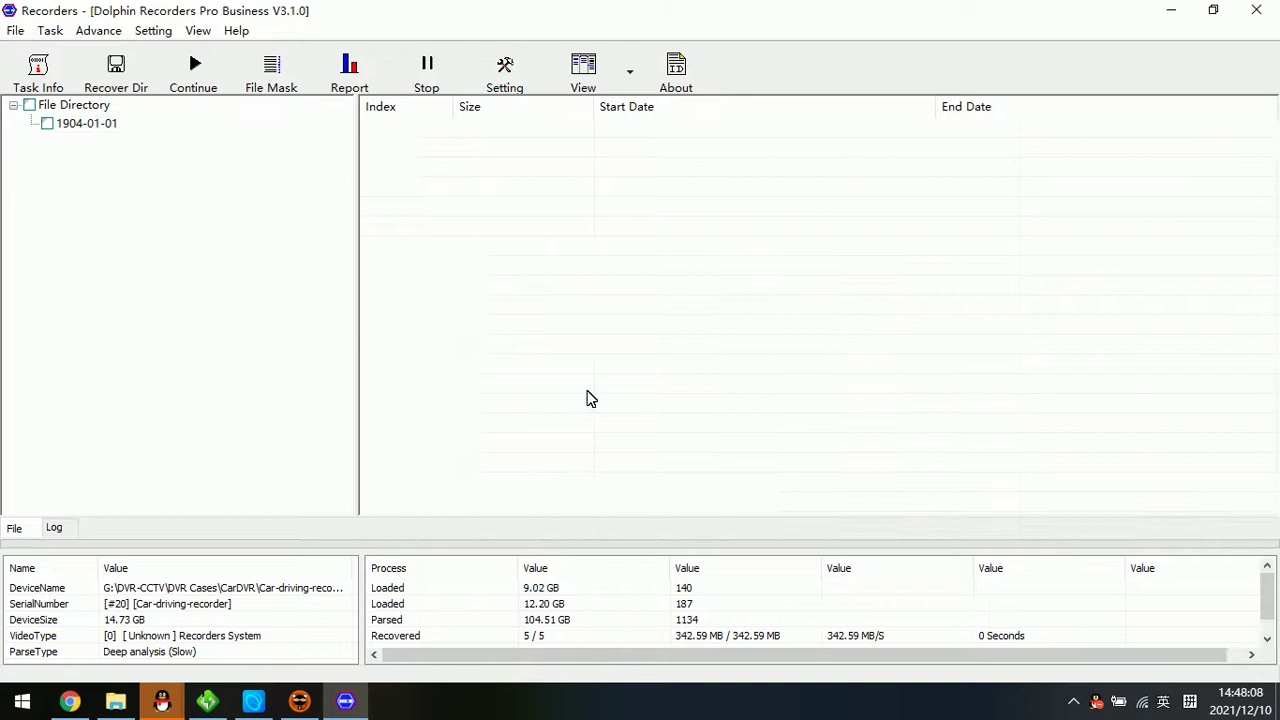
- Reopen the 1904-01-01 directory and look through the video files in the 90-100% state
left_click(86, 126)
left_click(540, 224)
scroll(490, 270, "down", 20)
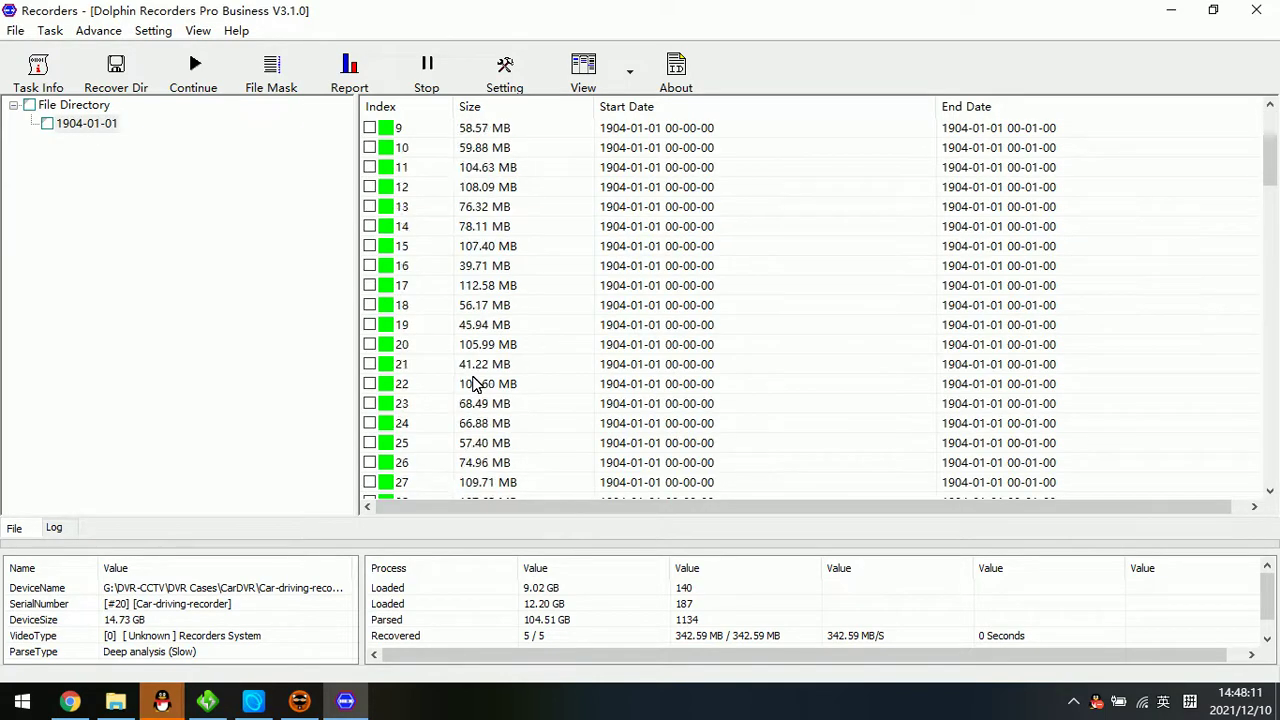
scroll(477, 395, "down", 15)
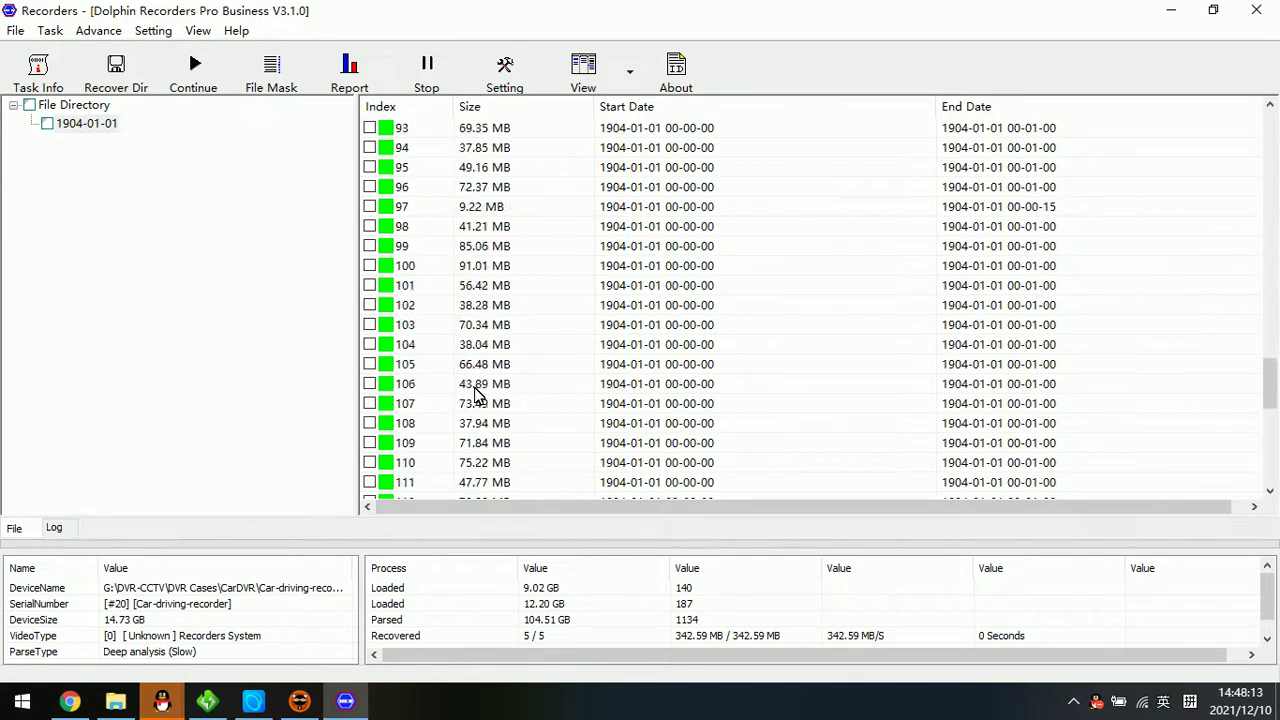
scroll(480, 405, "up", 2)
scroll(480, 405, "up", 20)
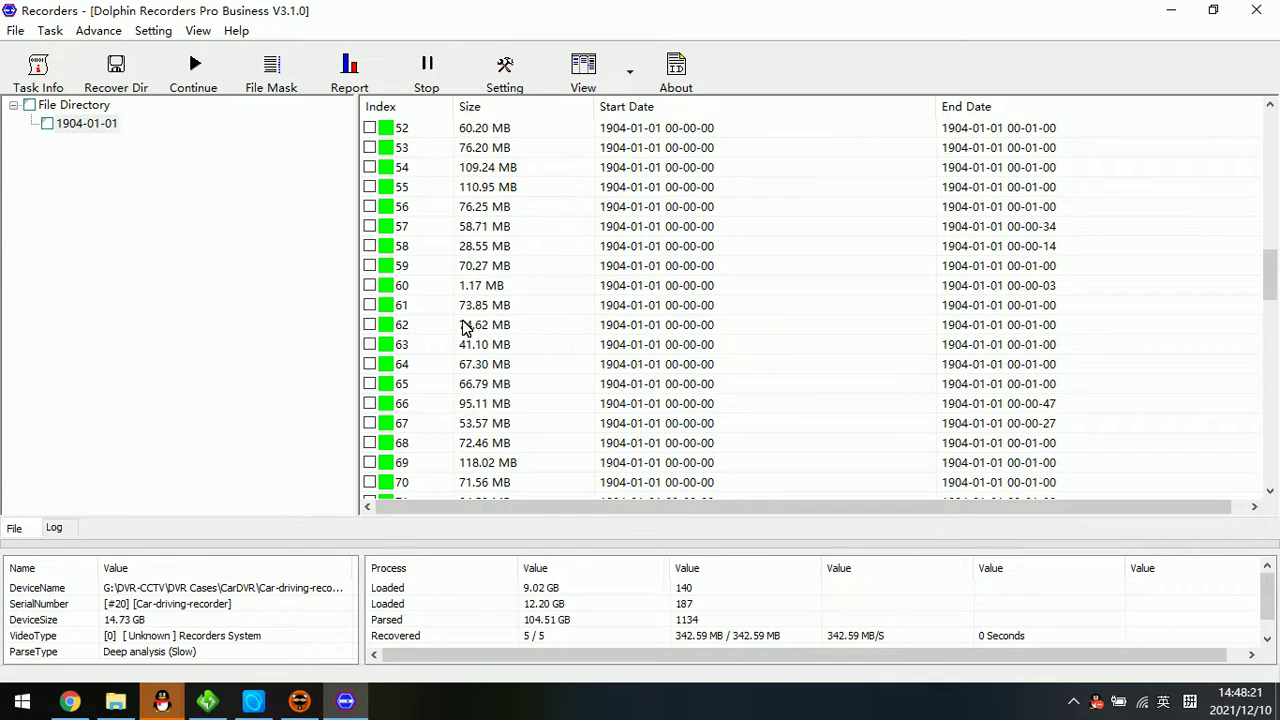
- Review the file mask states and reapply the mask with only 90-100% enabled
left_click(274, 80)
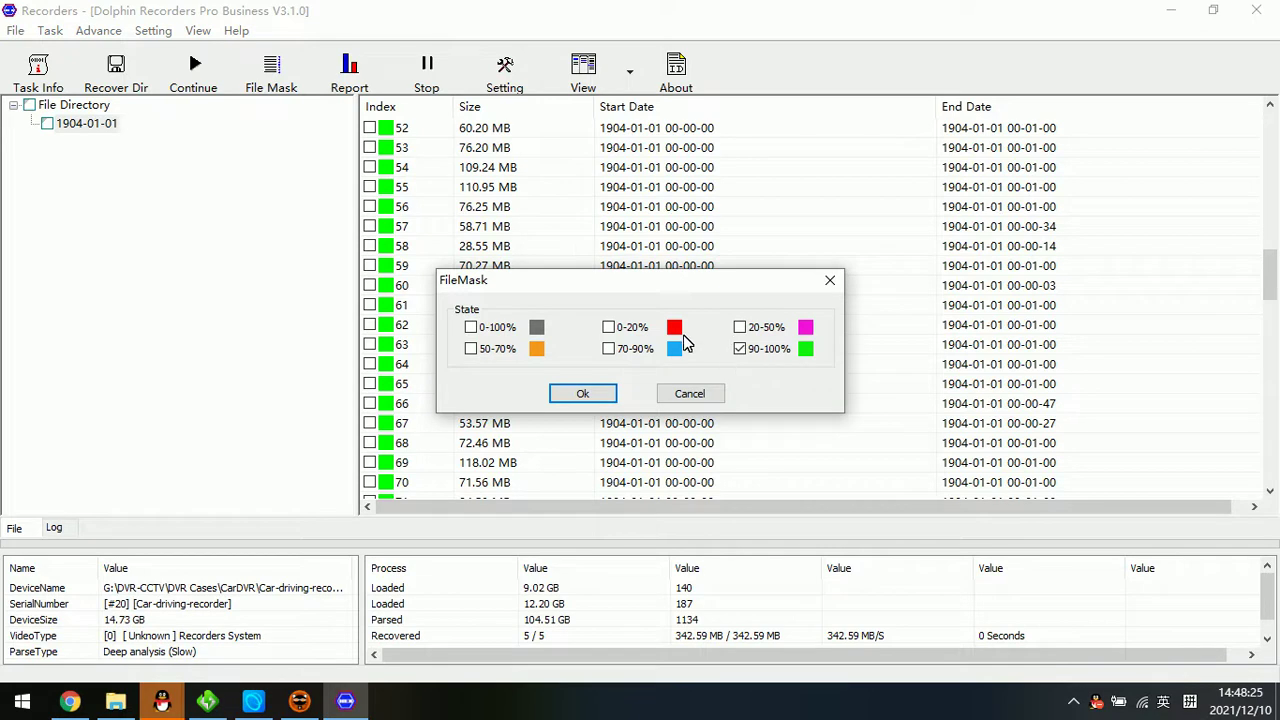
left_click_drag(605, 295, 613, 320)
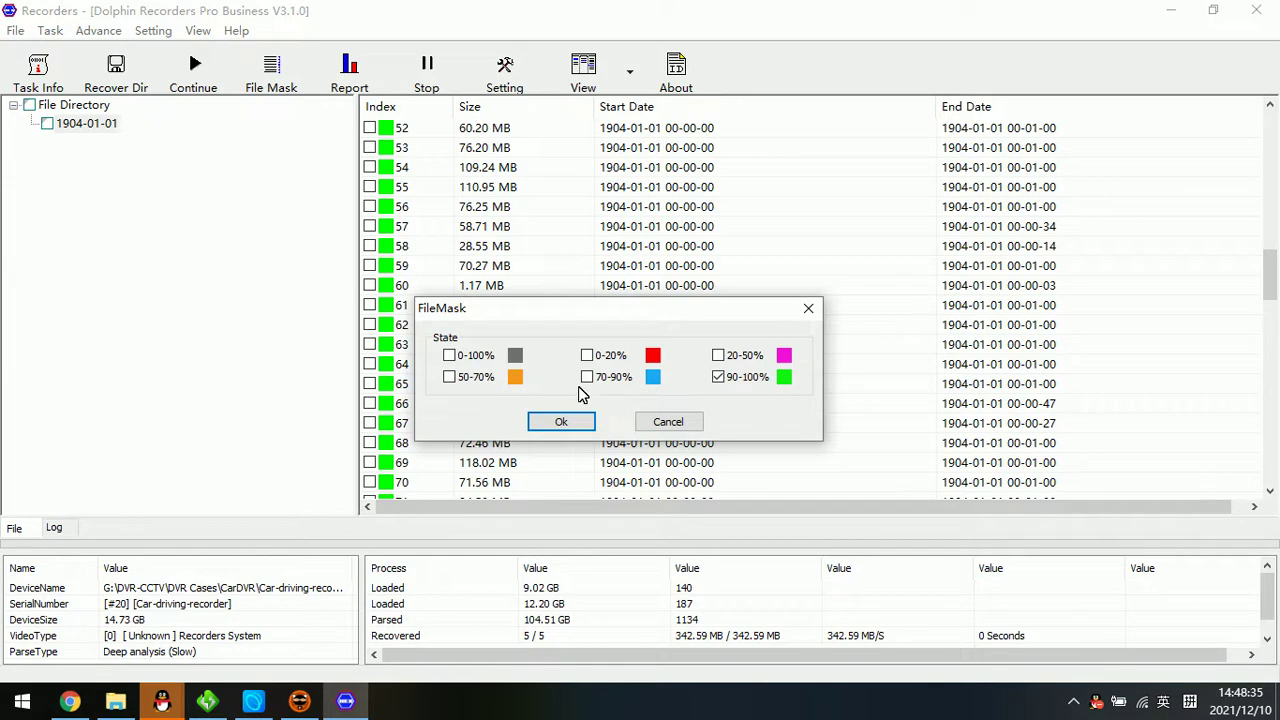
left_click(577, 428)
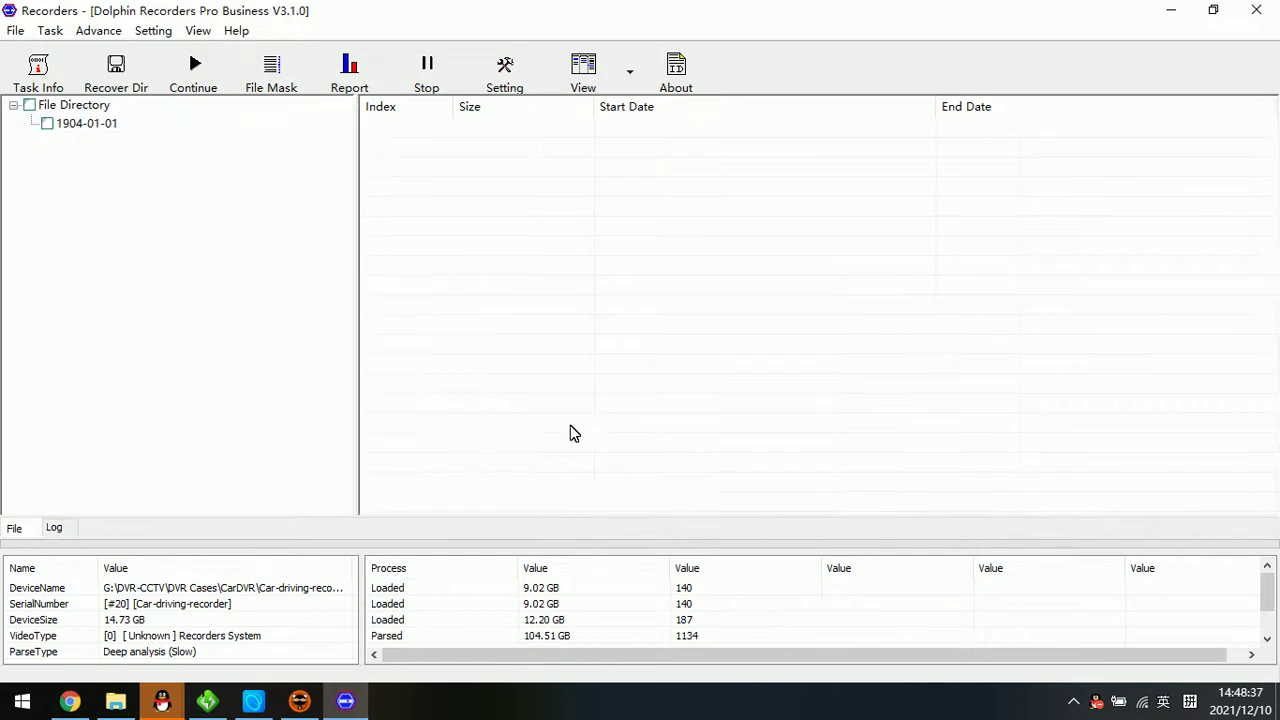
- Mark files 4, 5, 7, 8 and 10 in the 1904-01-01 directory and show the options for recovering marked files
left_click(86, 125)
right_click(458, 209)
left_click(369, 211)
left_click(369, 226)
left_click(369, 265)
left_click(369, 285)
left_click(369, 324)
right_click(411, 214)
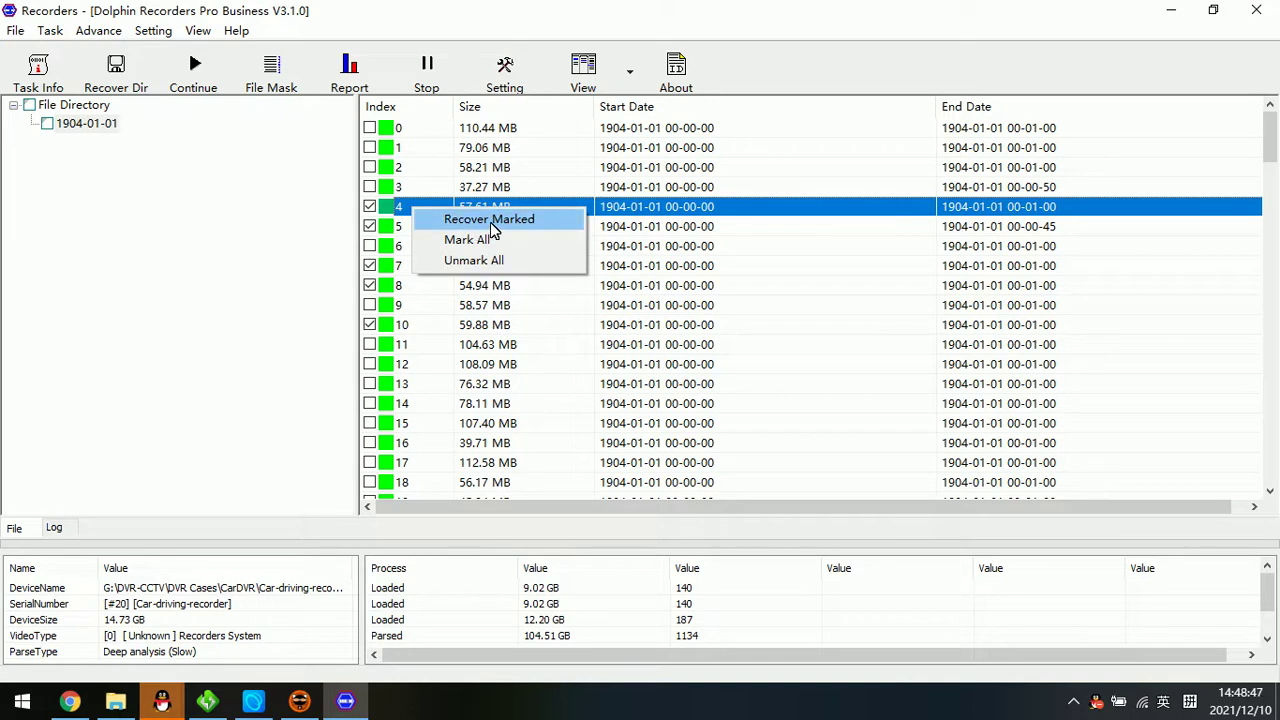
left_click(580, 348)
- Look through the rest of the file list in the 1904-01-01 directory, down to its end
scroll(706, 397, "down", 8)
scroll(877, 440, "down", 20)
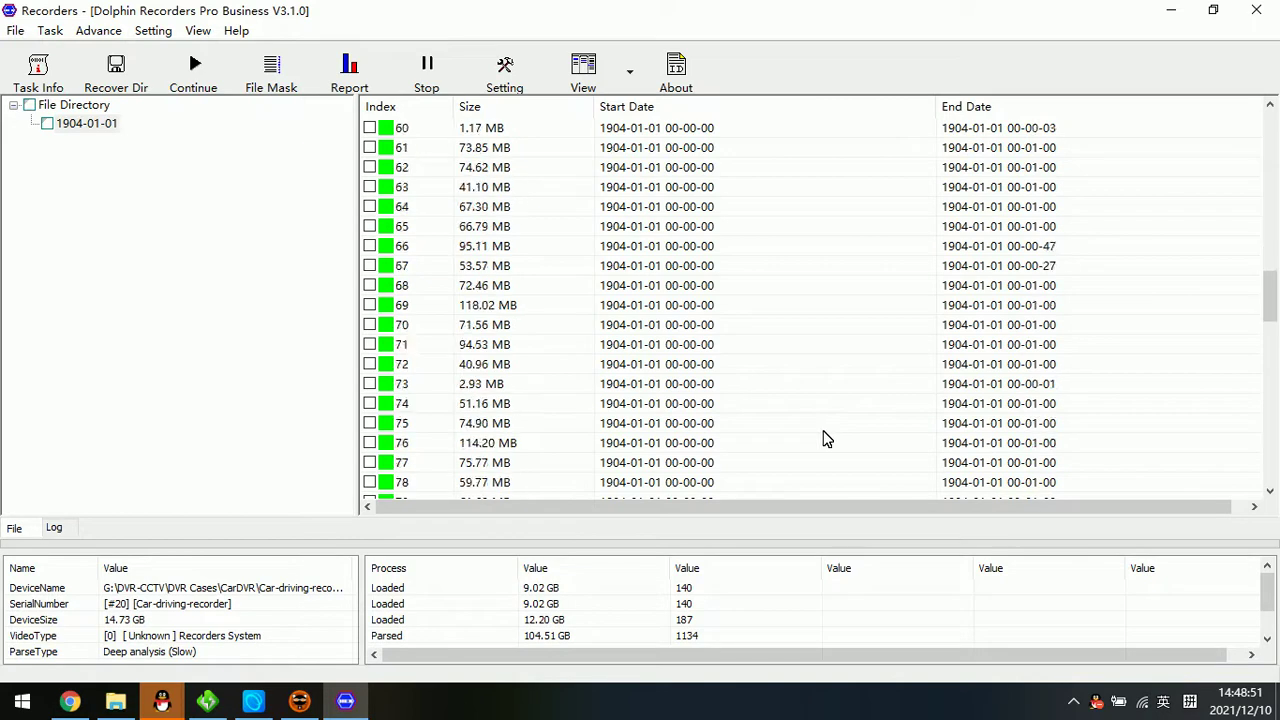
scroll(622, 410, "down", 12)
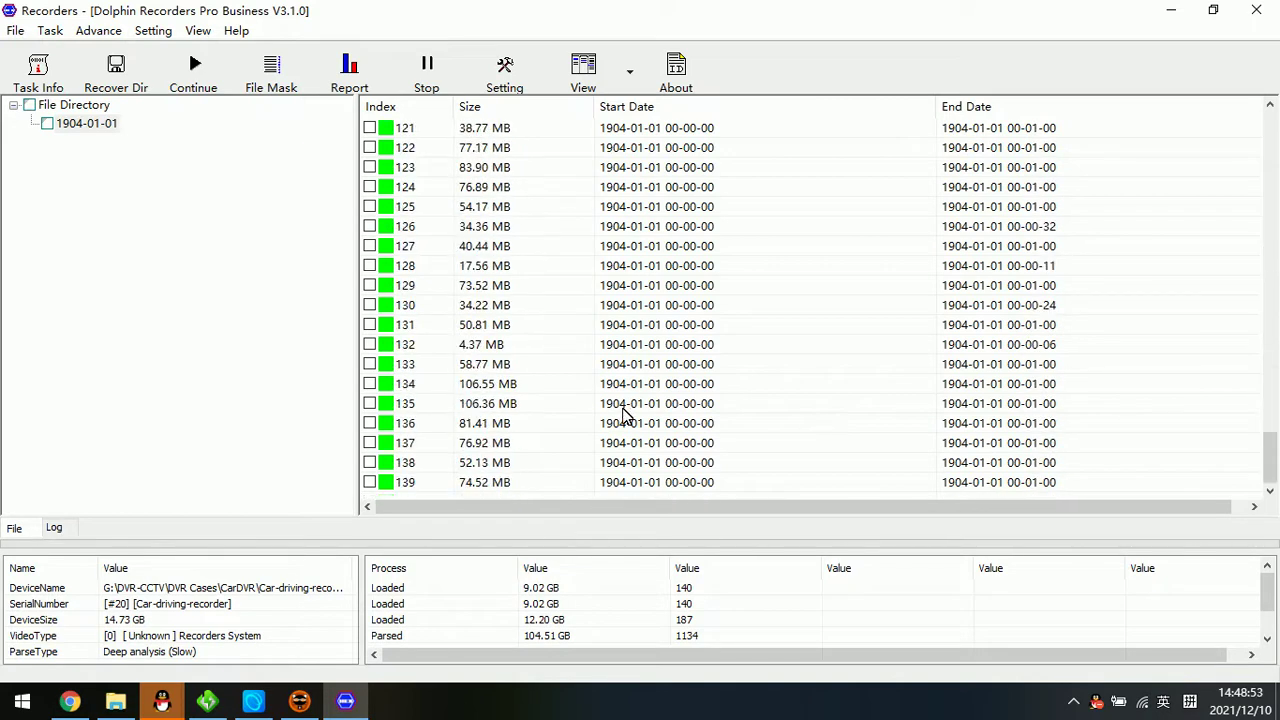
scroll(622, 412, "up", 20)
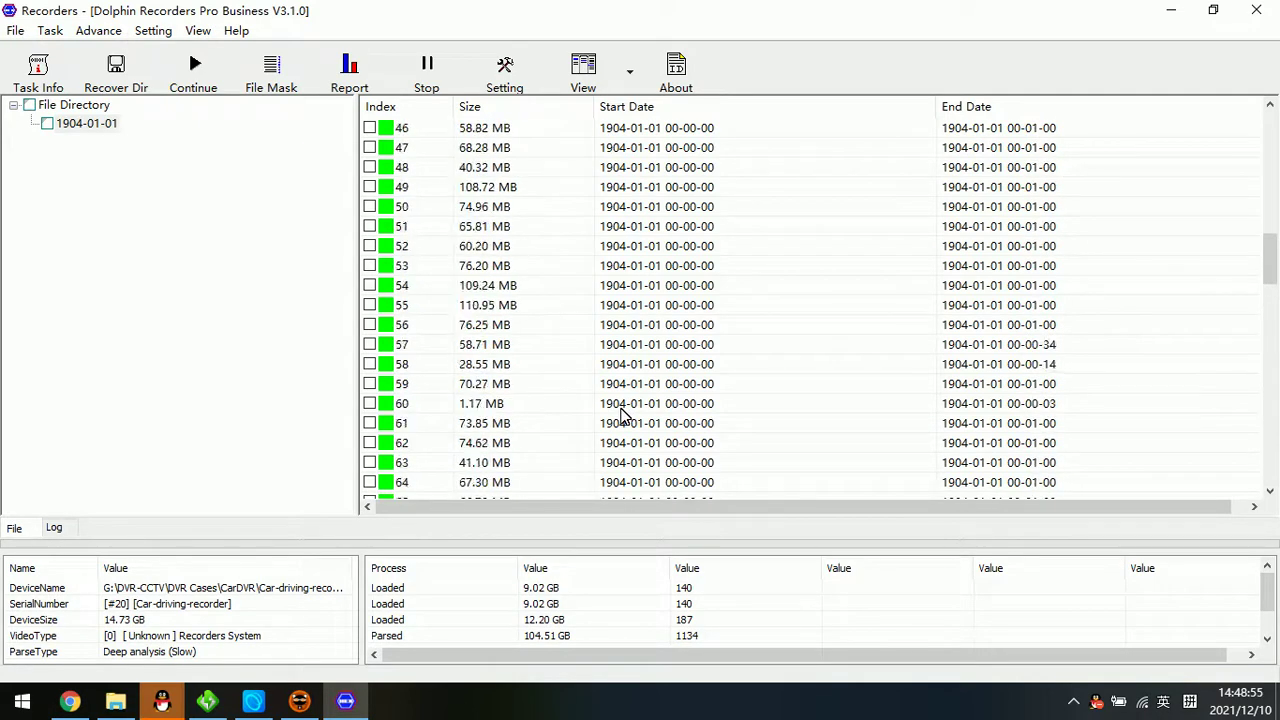